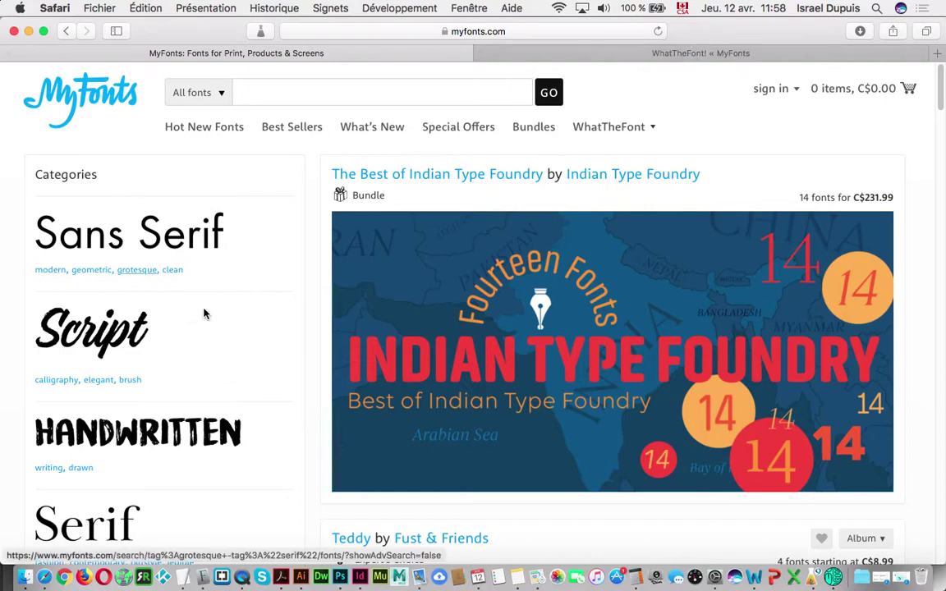
Step: Submit the logo image CNAR_LogoH_couleurs_HR.jpg to WhatTheFont for identification, previewing it before choosing it
click(698, 54)
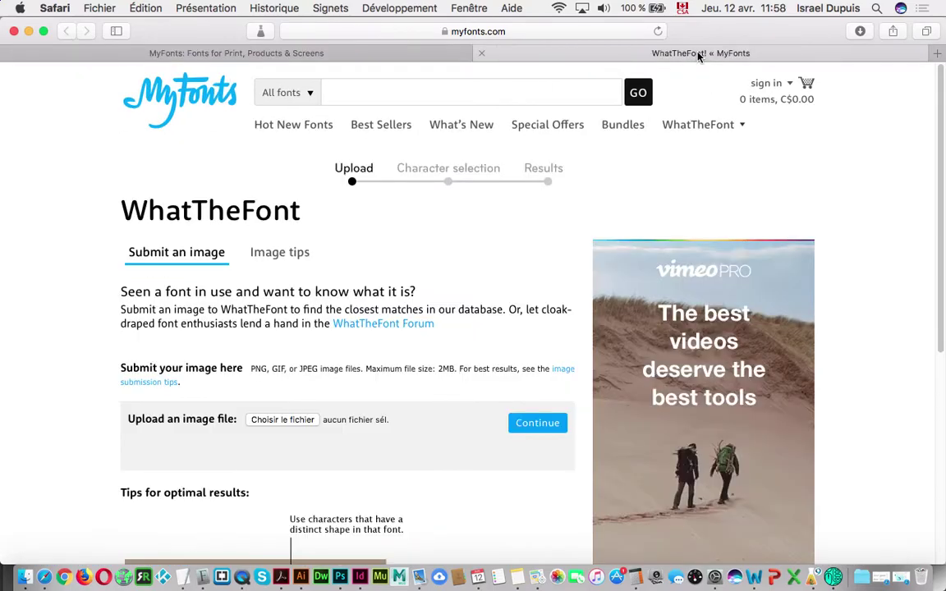
click(311, 422)
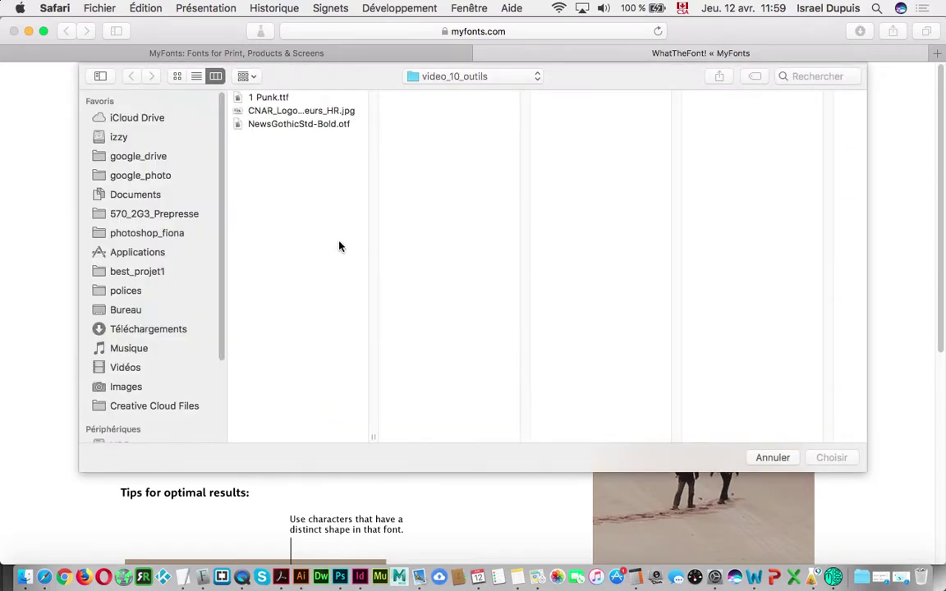
click(312, 110)
key(space)
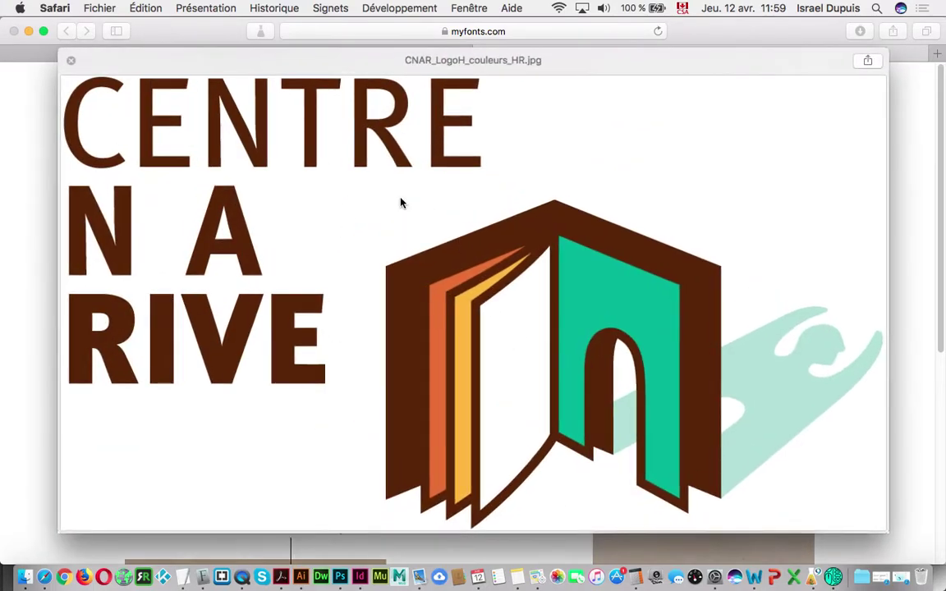
key(space)
click(841, 457)
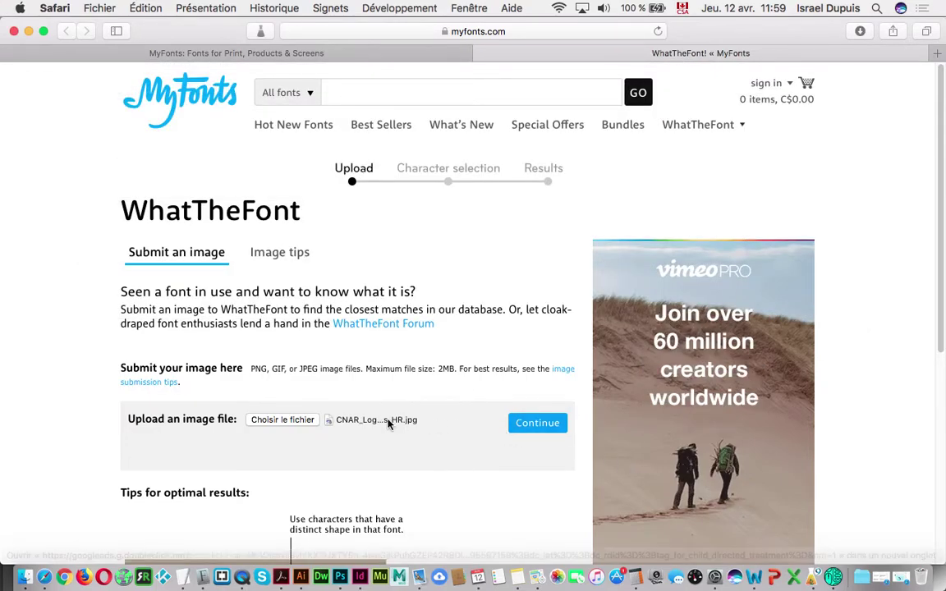
click(532, 425)
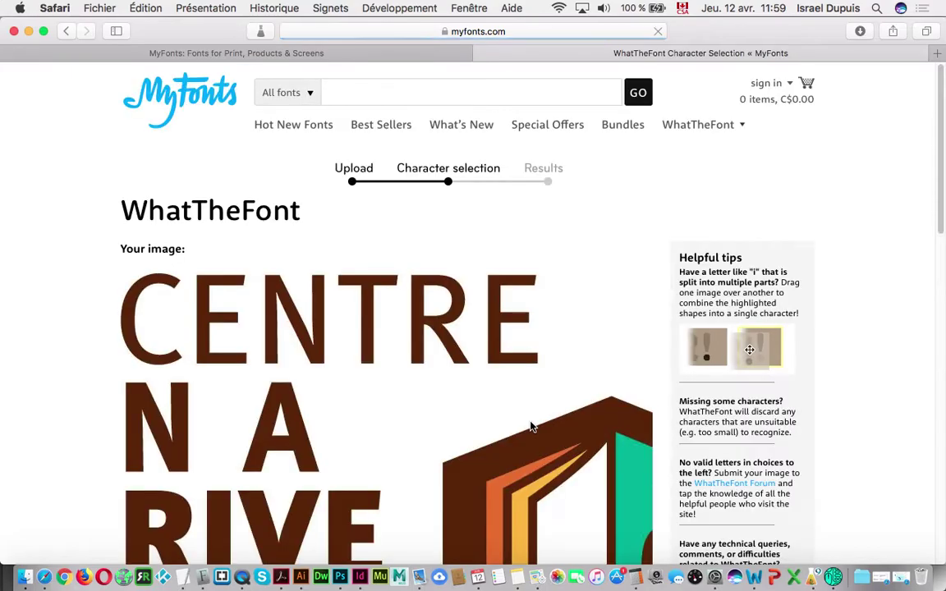
Step: Review the characters detected in the logo and continue to the WhatTheFont results
scroll(511, 394, down, 10)
scroll(469, 423, down, 10)
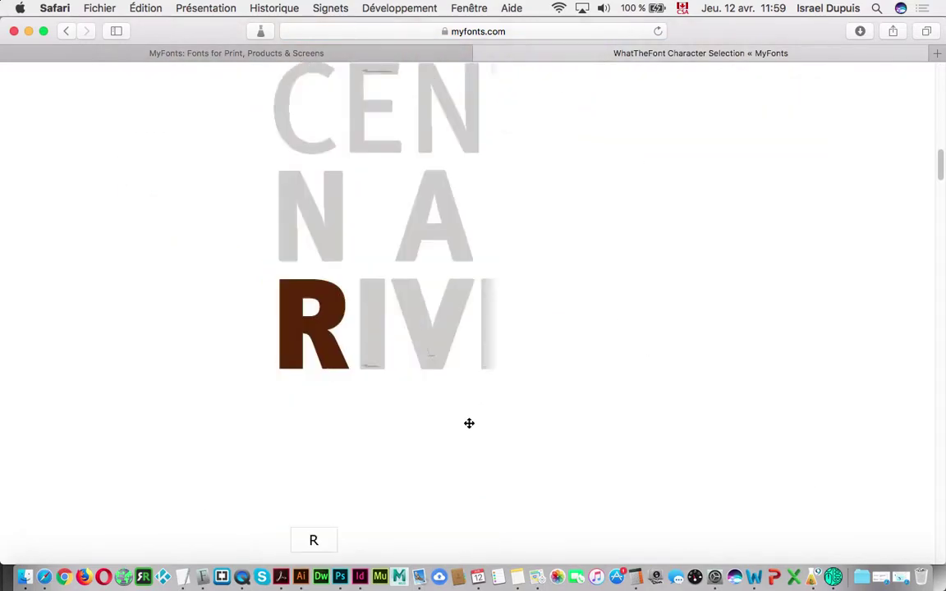
scroll(469, 423, down, 15)
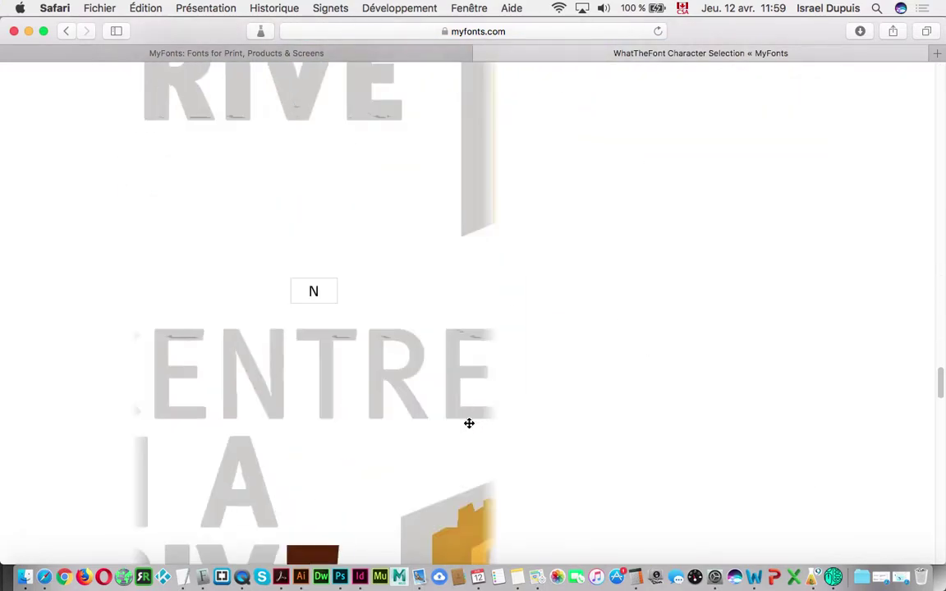
click(575, 135)
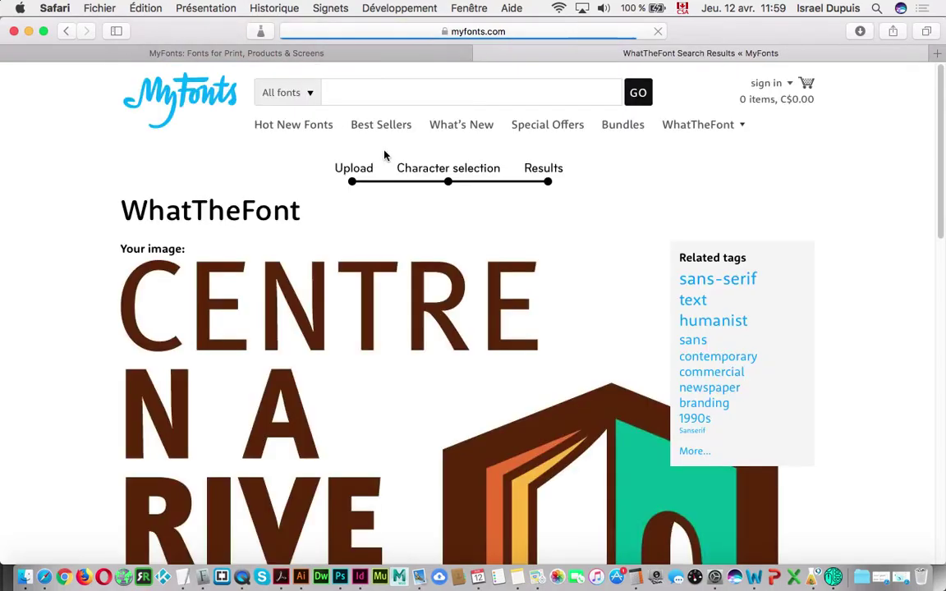
Step: Look through the WhatTheFont matches, trying Meta Bold Roman and opening the page for FF Meta Correspondence OT Bold
scroll(465, 325, down, 10)
scroll(460, 324, up, 1)
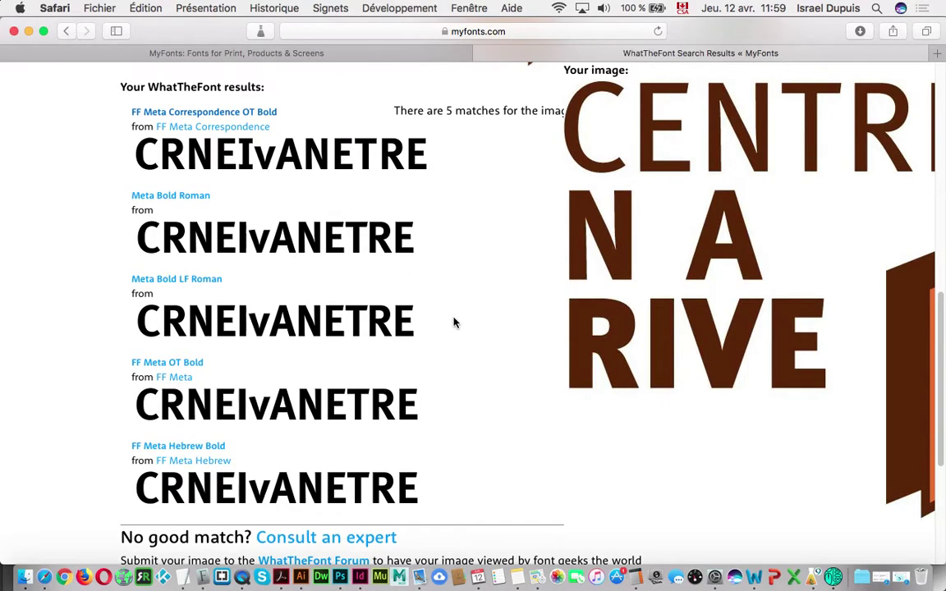
click(187, 197)
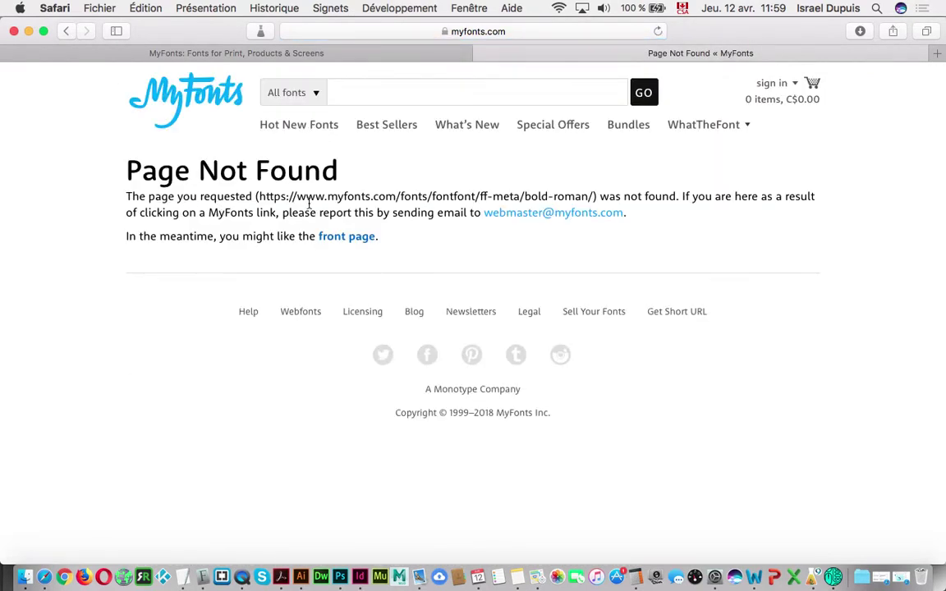
click(64, 31)
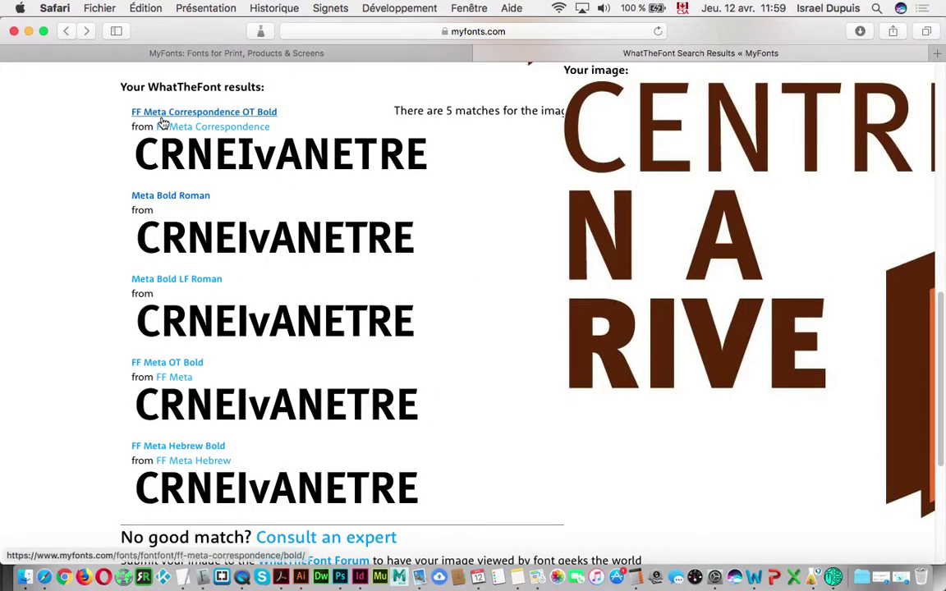
click(180, 116)
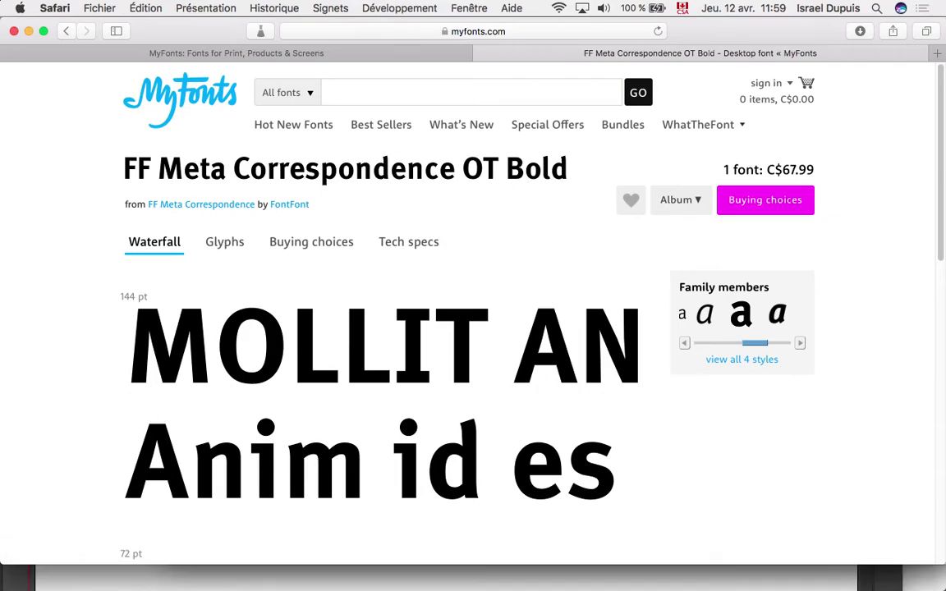
Step: Switch to Notes, open the Font Squirrel Matcherator link, and upload CNAR_LogoH_couleurs_HR.jpg there
key(super+Tab)
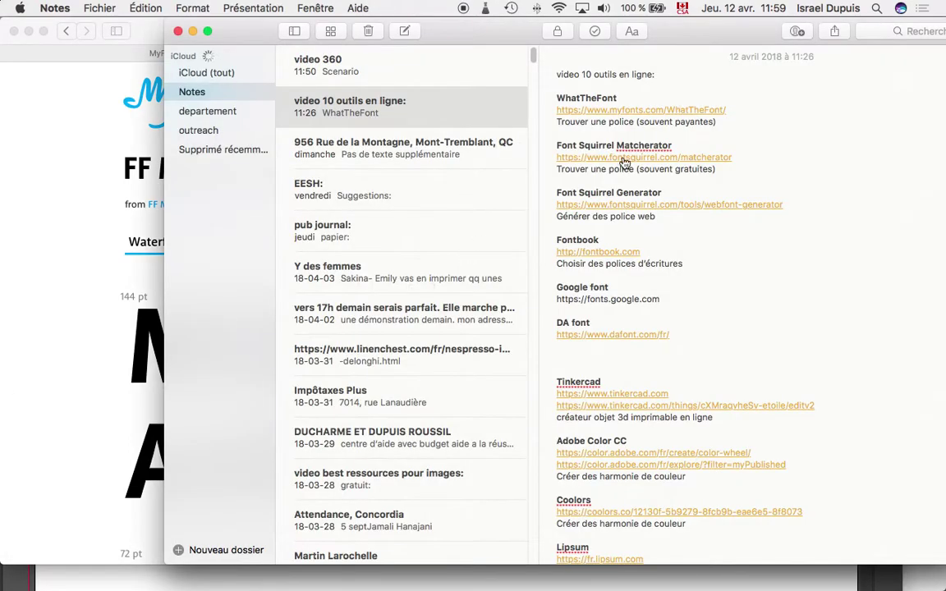
click(691, 156)
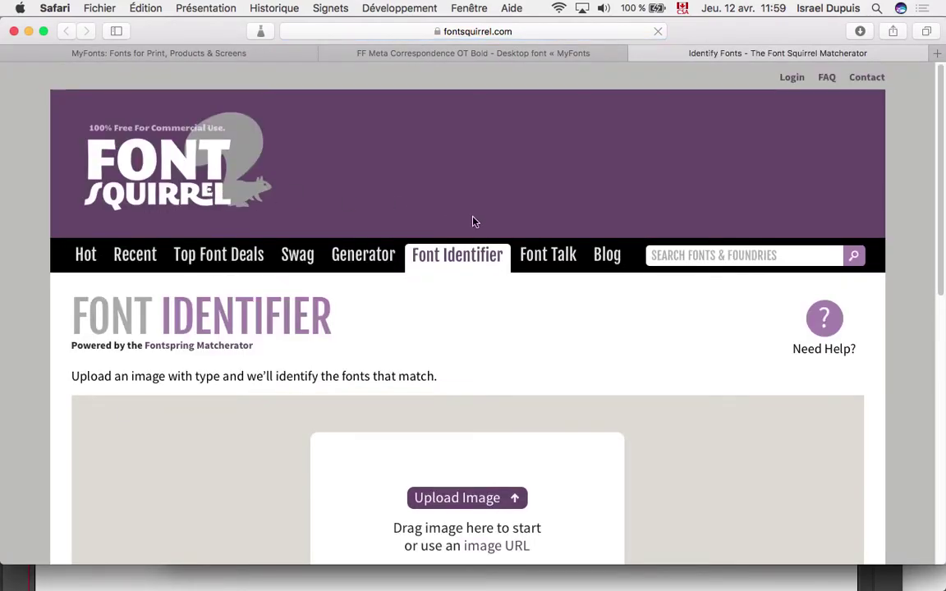
scroll(481, 222, down, 2)
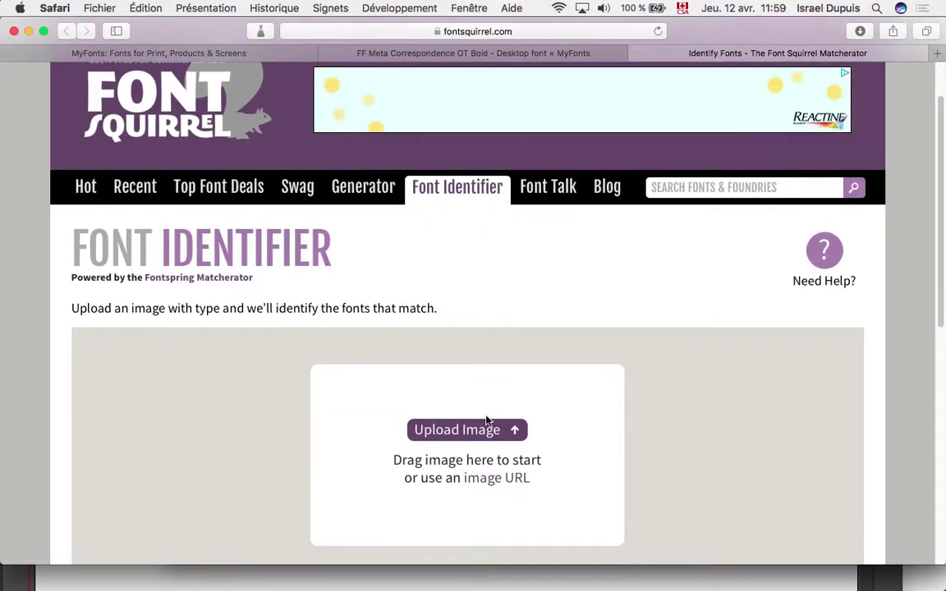
click(488, 429)
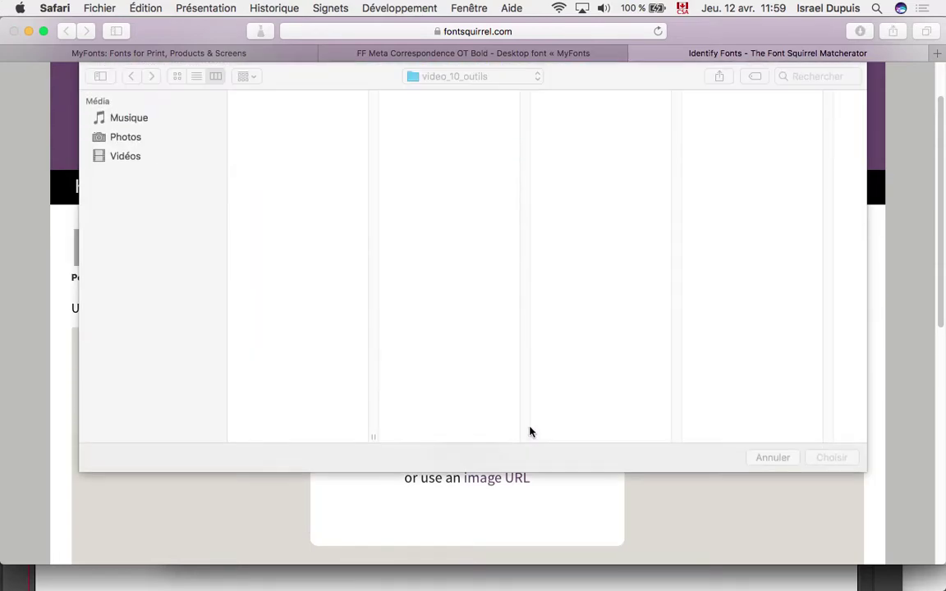
click(320, 111)
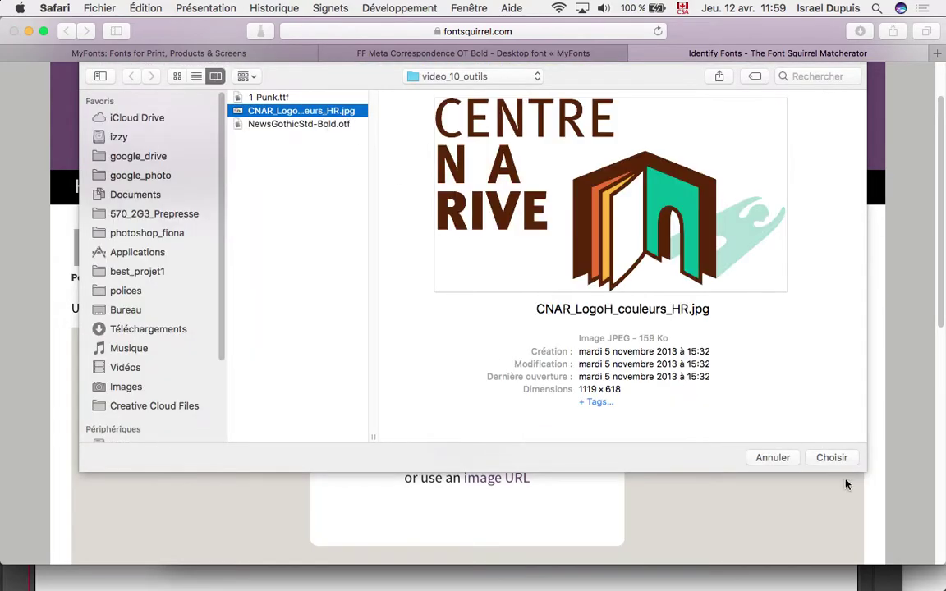
click(837, 458)
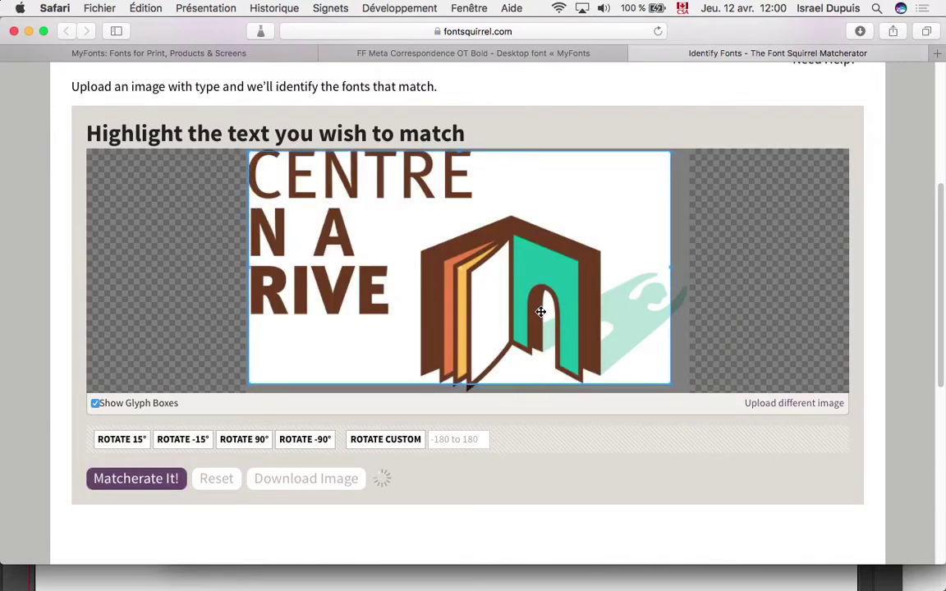
Step: Shrink the highlighted area to the CENTRE line of the logo and run the font match
drag(474, 386, 487, 205)
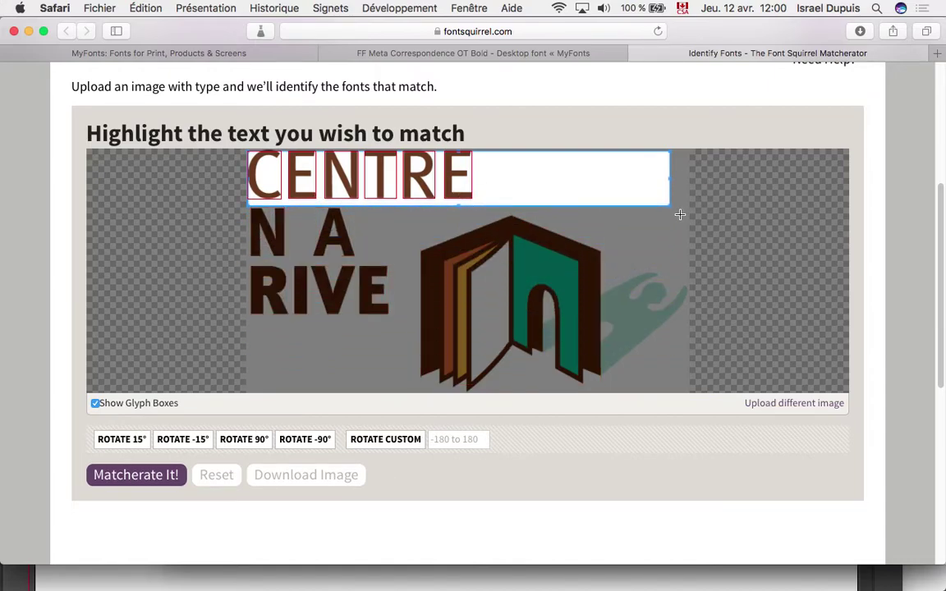
click(136, 474)
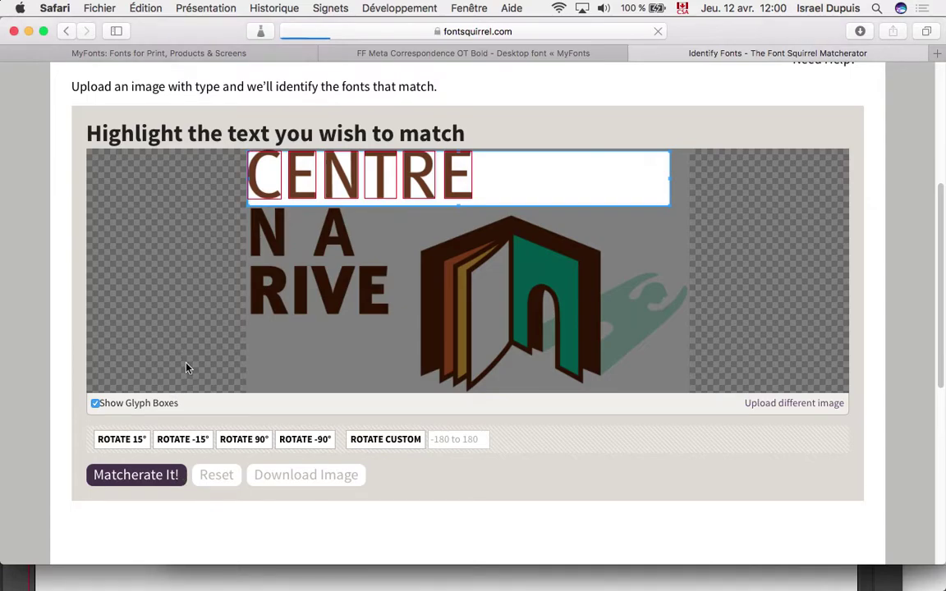
scroll(207, 365, down, 5)
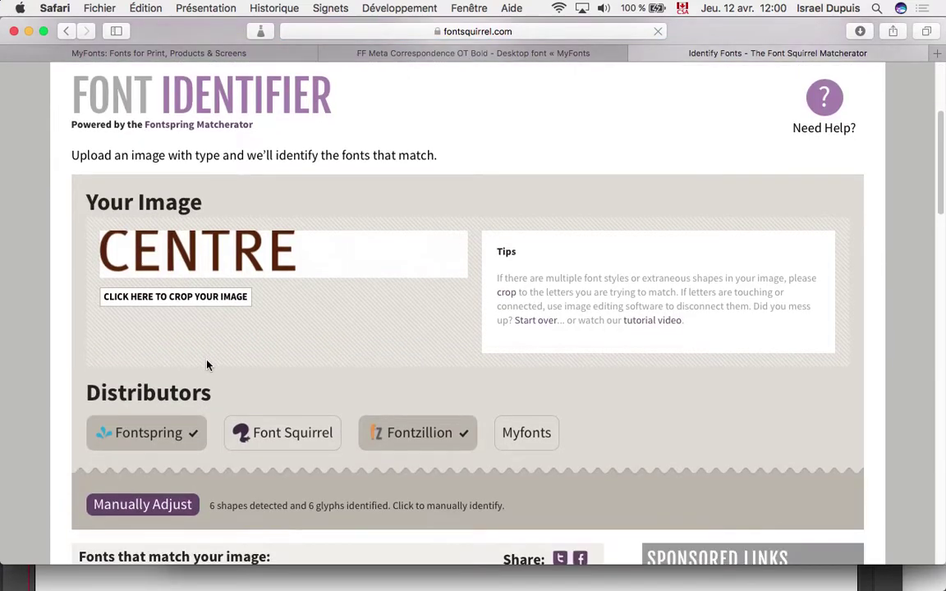
Step: Browse the fonts matching CENTRE and examine the page of the free Fontzillion match, Myndraine Medium
scroll(207, 365, down, 5)
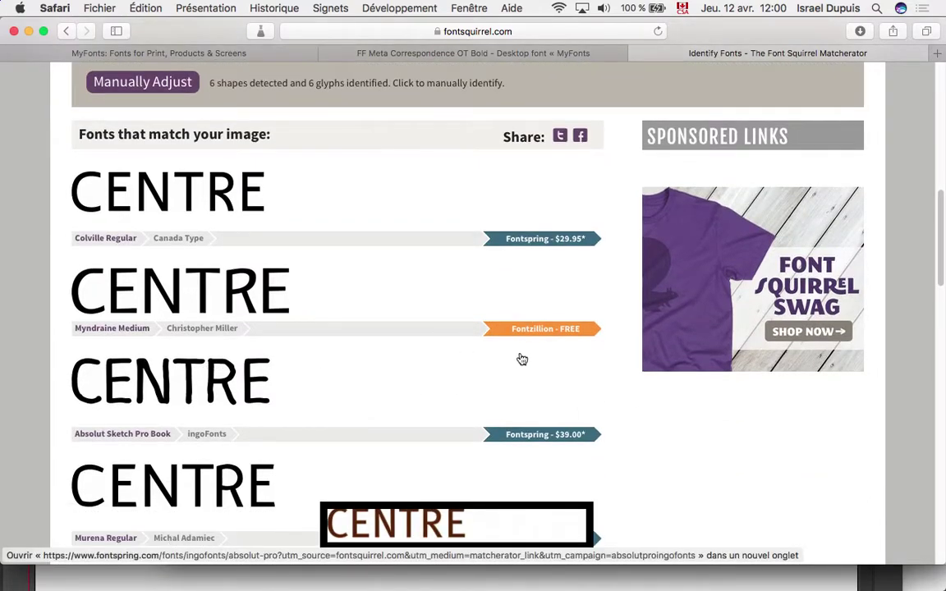
scroll(529, 331, down, 7)
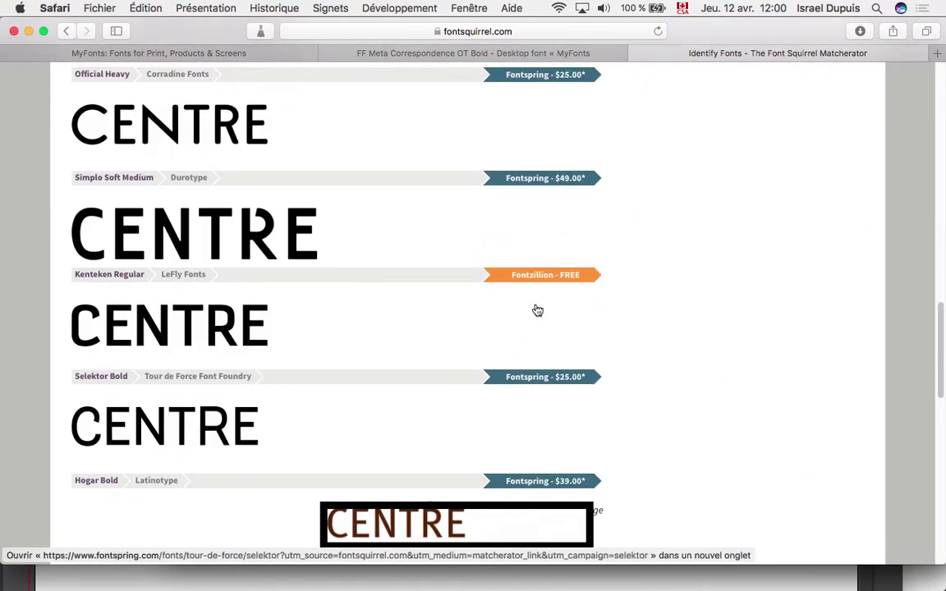
scroll(540, 283, up, 7)
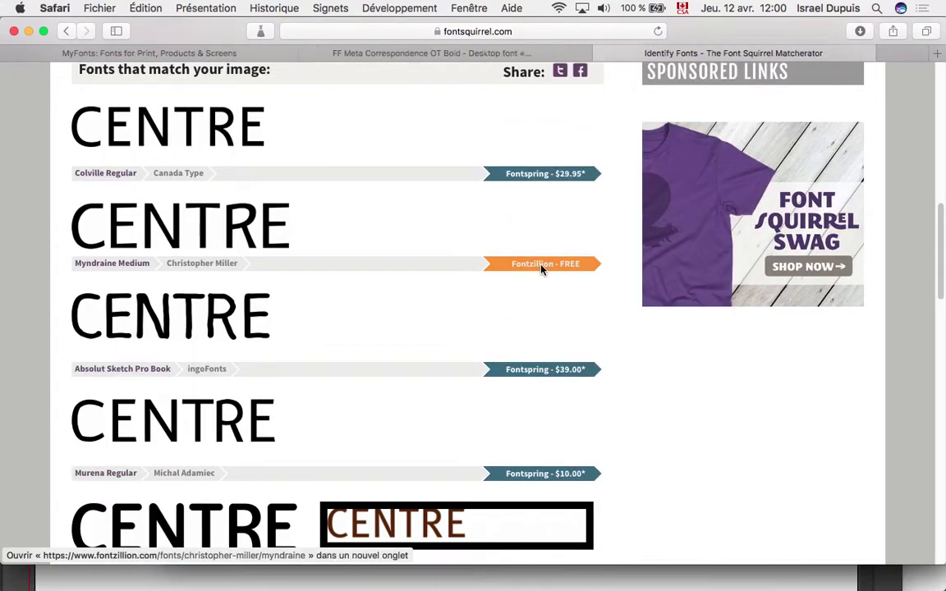
click(540, 265)
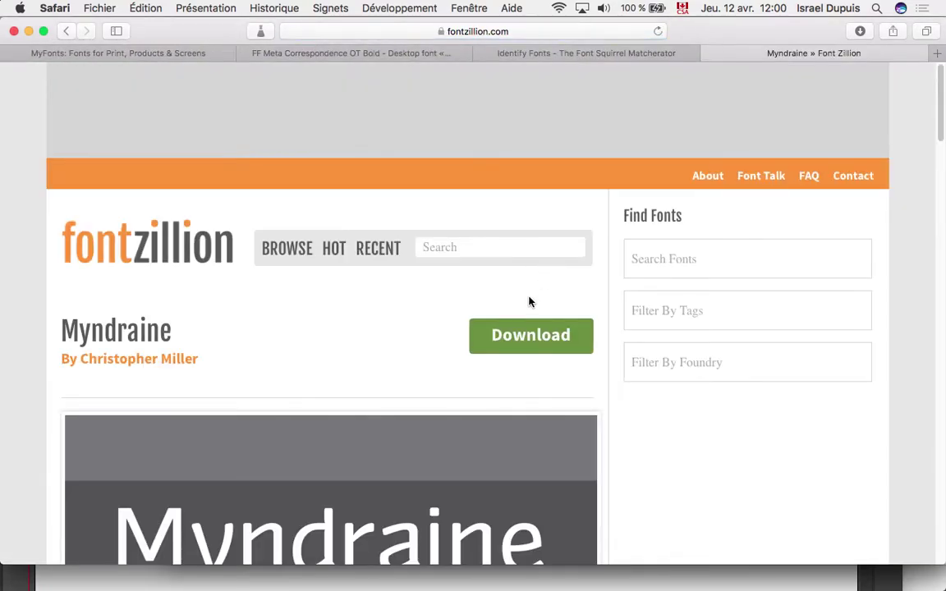
scroll(369, 327, down, 5)
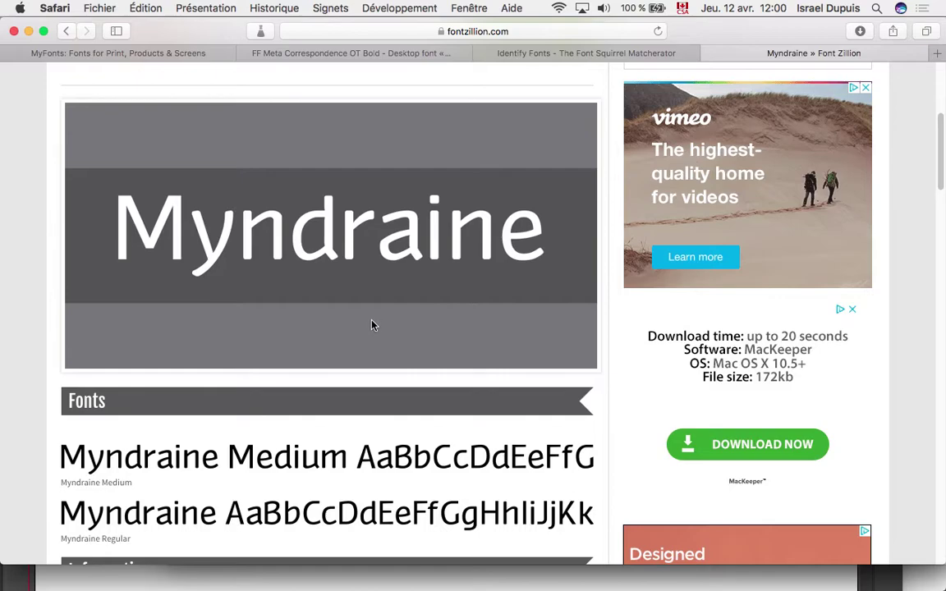
scroll(371, 325, up, 5)
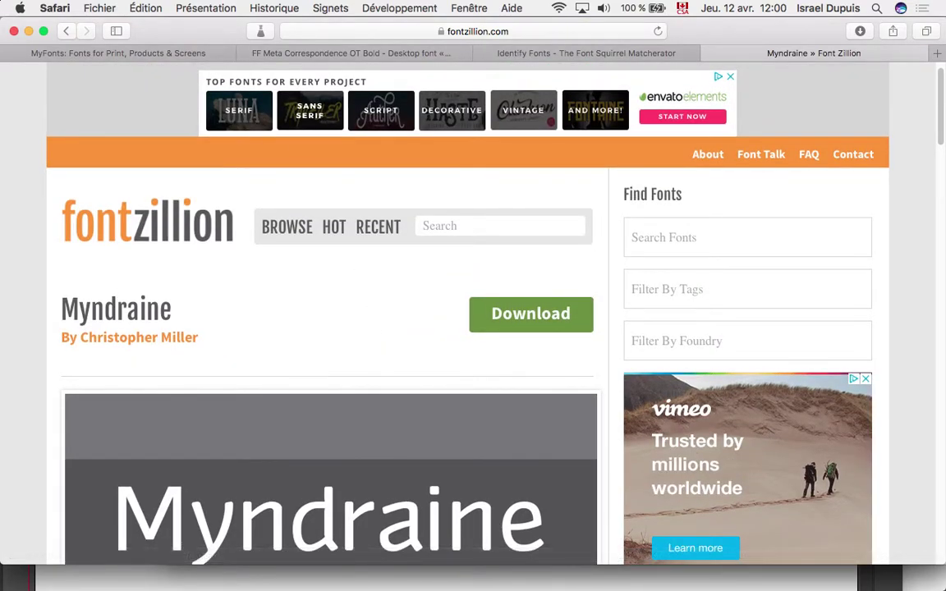
Step: Return to the list of online tools in Notes and open the Font Squirrel webfont generator link
key(super+Tab)
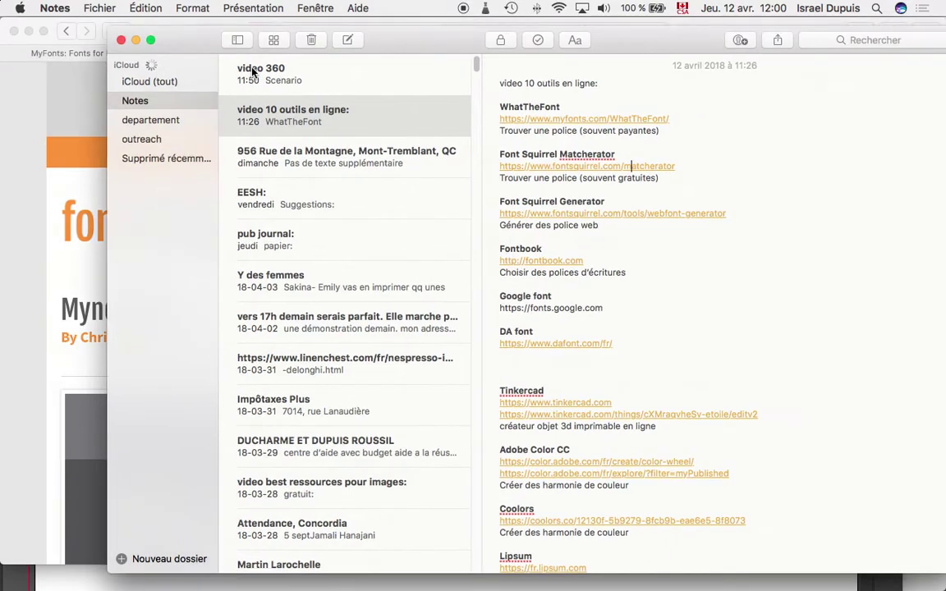
key(super+Tab)
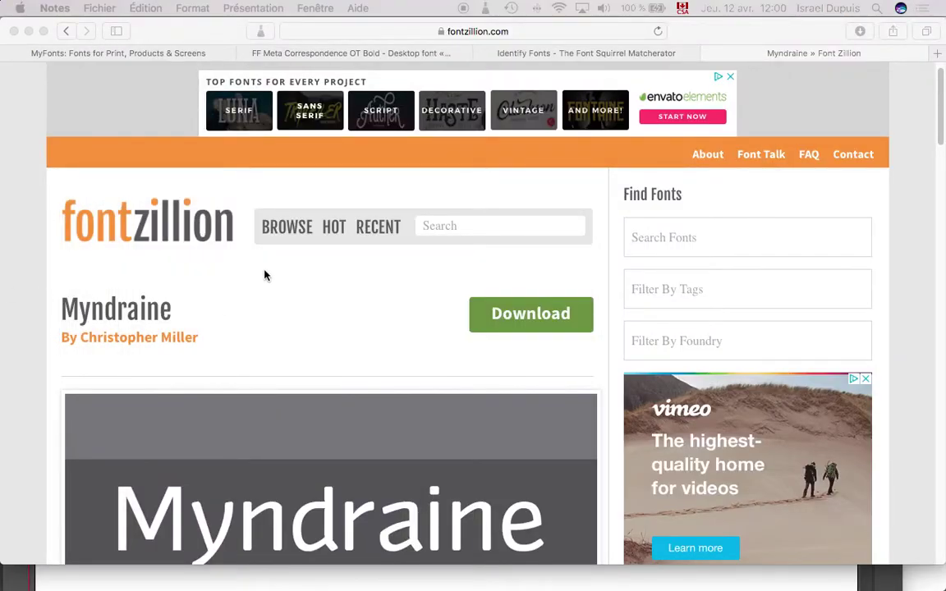
click(331, 53)
click(611, 54)
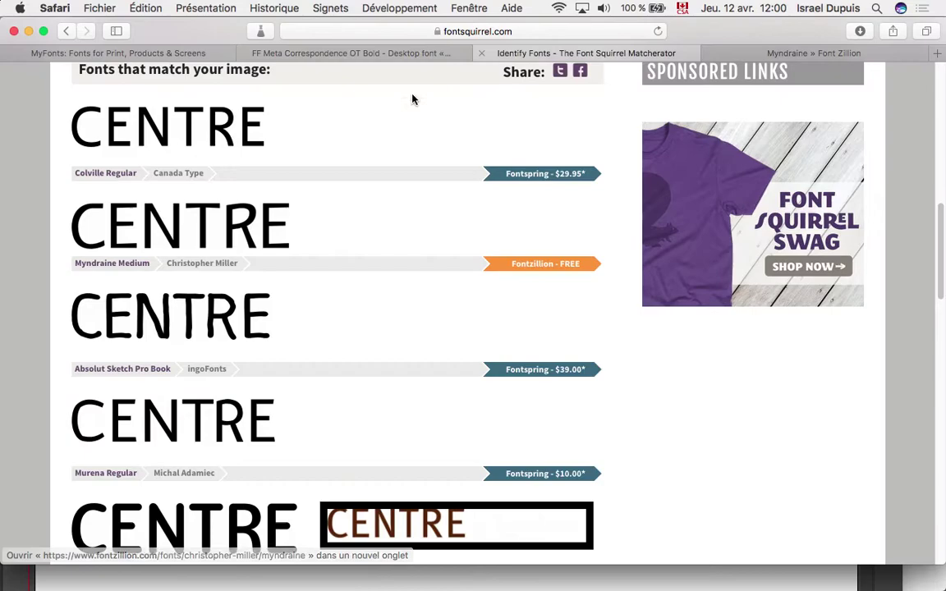
key(super+Tab)
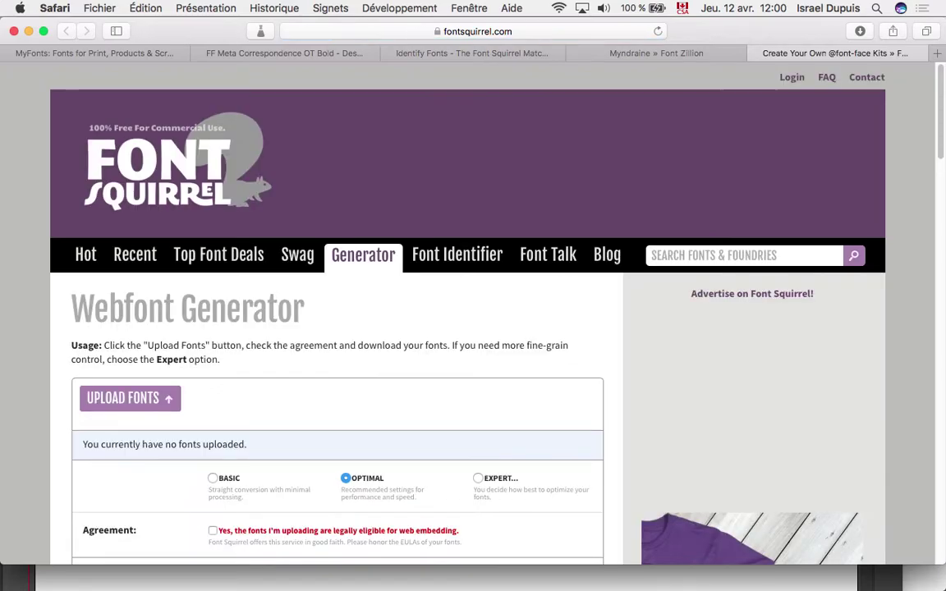
Step: Upload the font file 1 Punk.ttf to the webfont generator and choose the Expert conversion option
scroll(391, 353, down, 1)
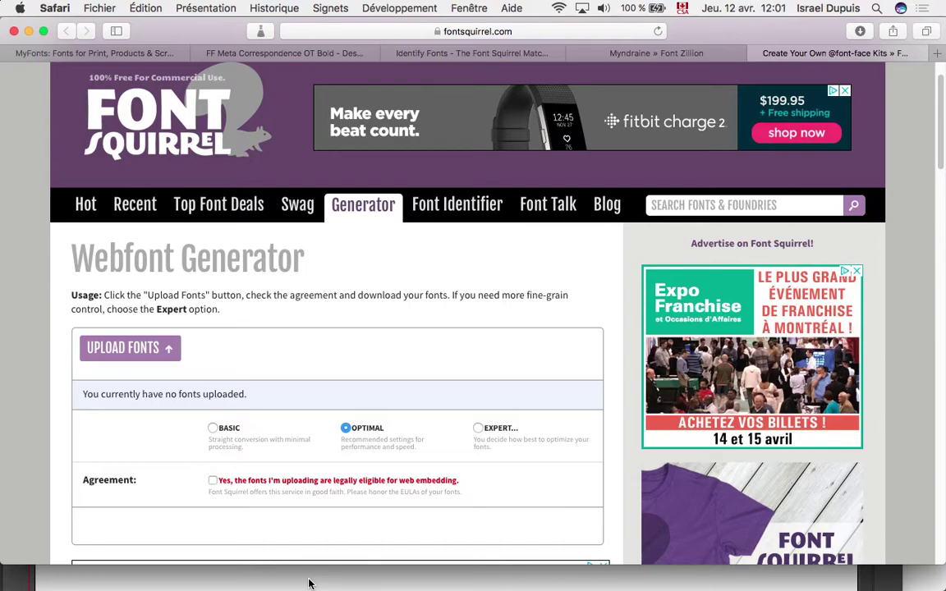
click(131, 352)
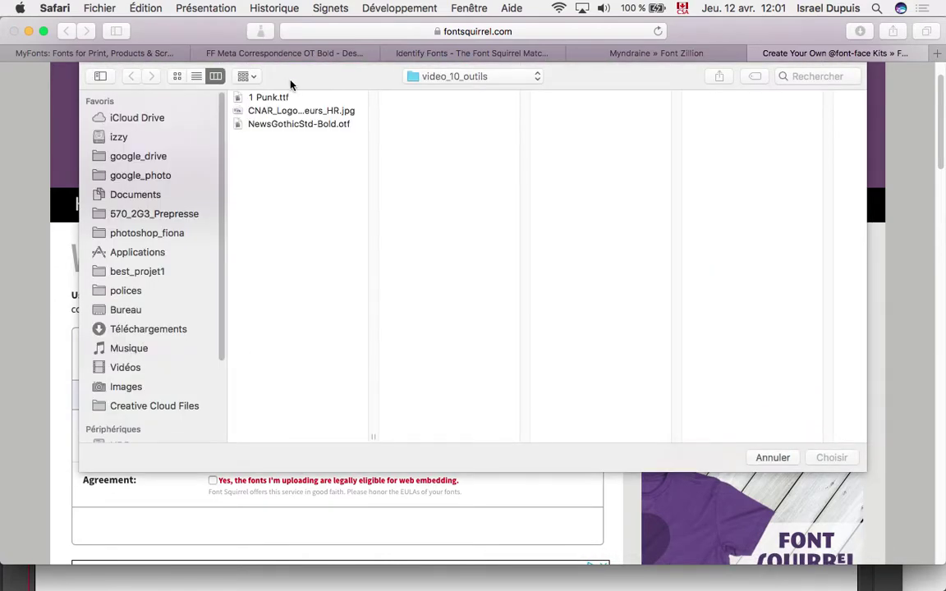
click(270, 97)
click(853, 458)
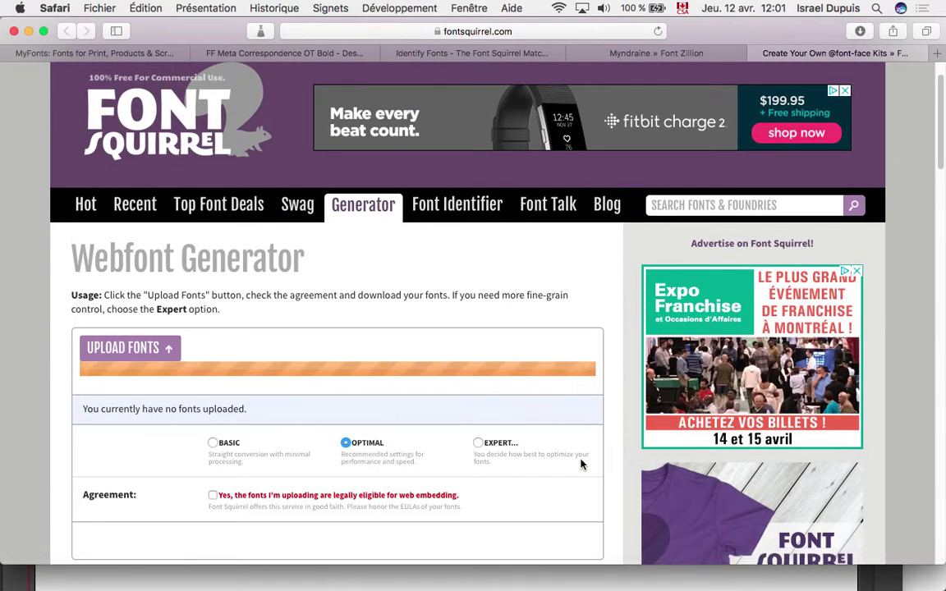
click(477, 443)
scroll(484, 456, down, 3)
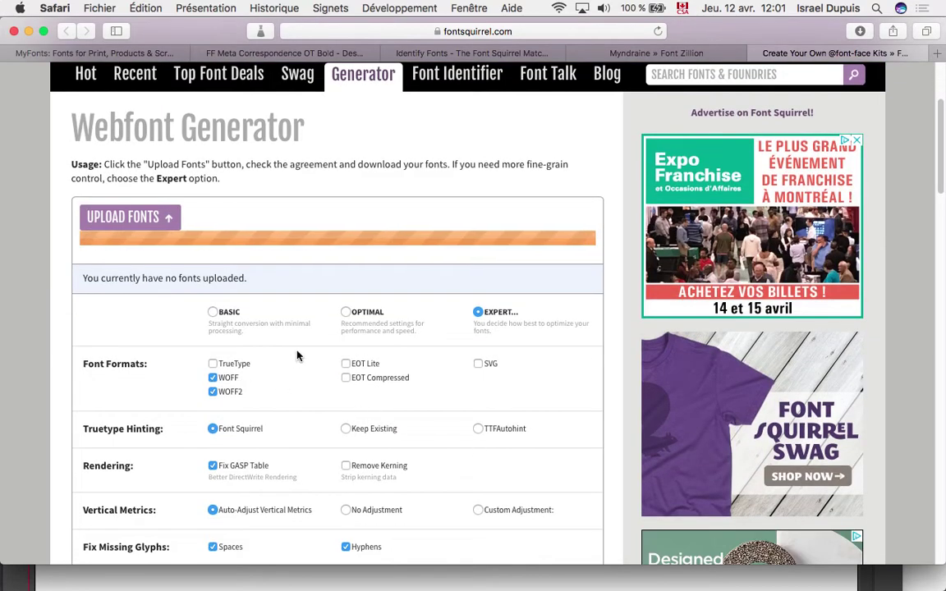
Step: Add SVG to the output font formats for 1 Punk and review the remaining expert settings
click(478, 343)
scroll(412, 424, down, 1)
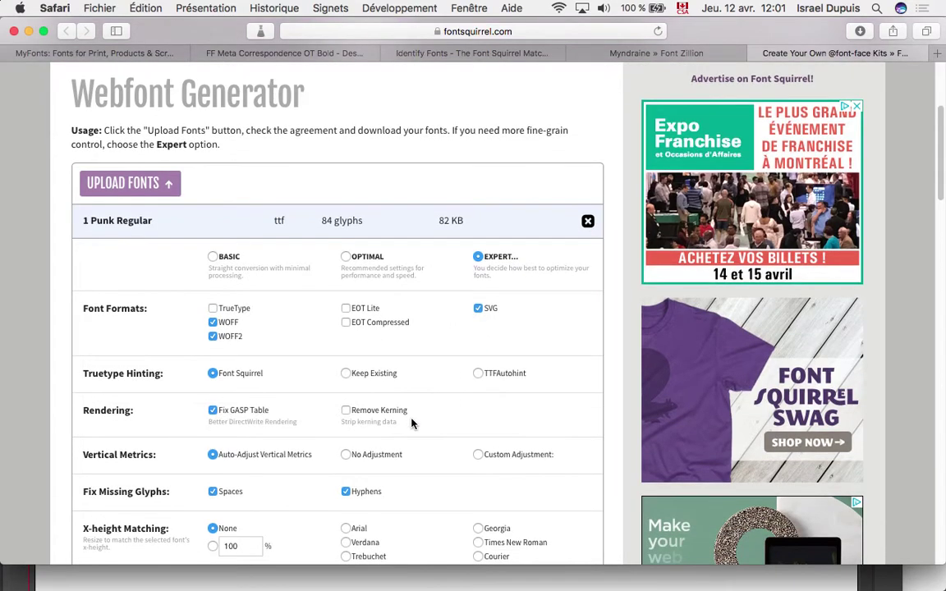
scroll(412, 423, down, 3)
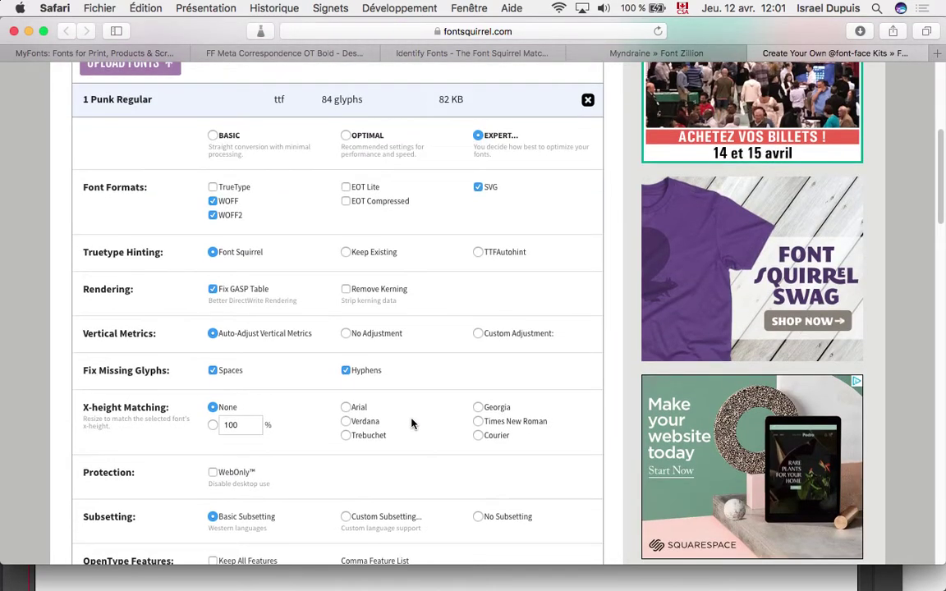
scroll(412, 423, down, 10)
scroll(412, 423, up, 5)
scroll(412, 424, up, 15)
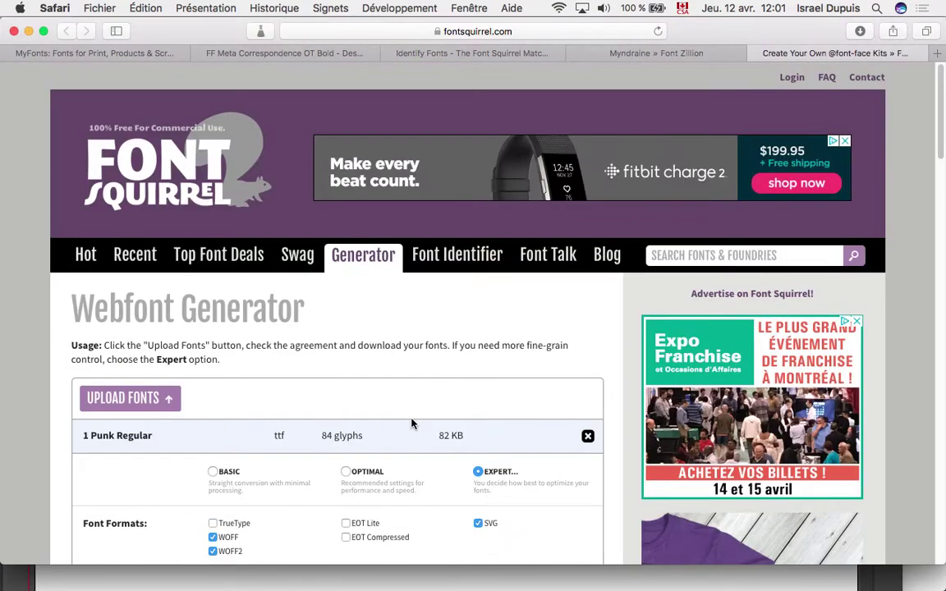
Step: Upload the font file 1 Punk.ttf from the video_10_outils folder to the webfont generator again
click(150, 397)
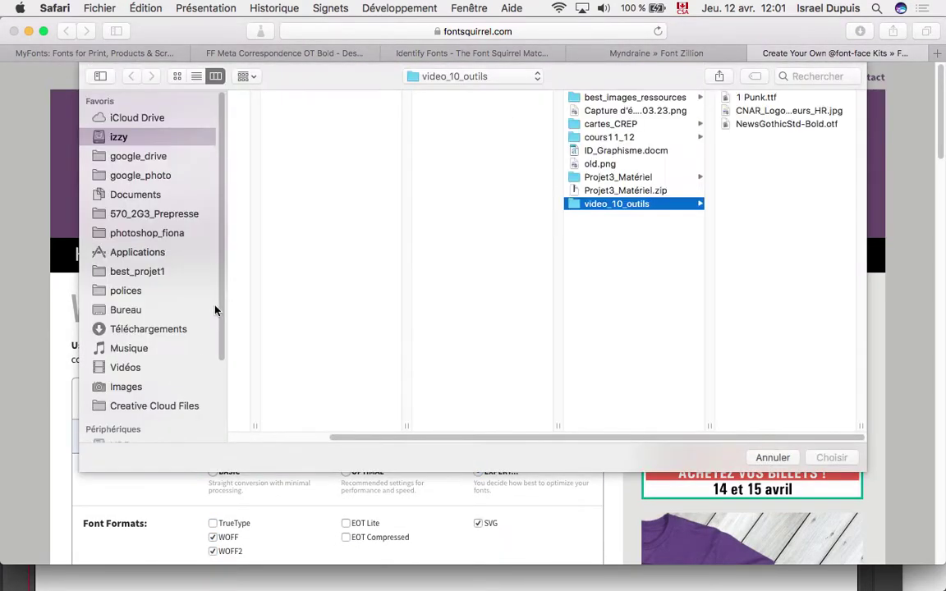
click(807, 98)
click(831, 457)
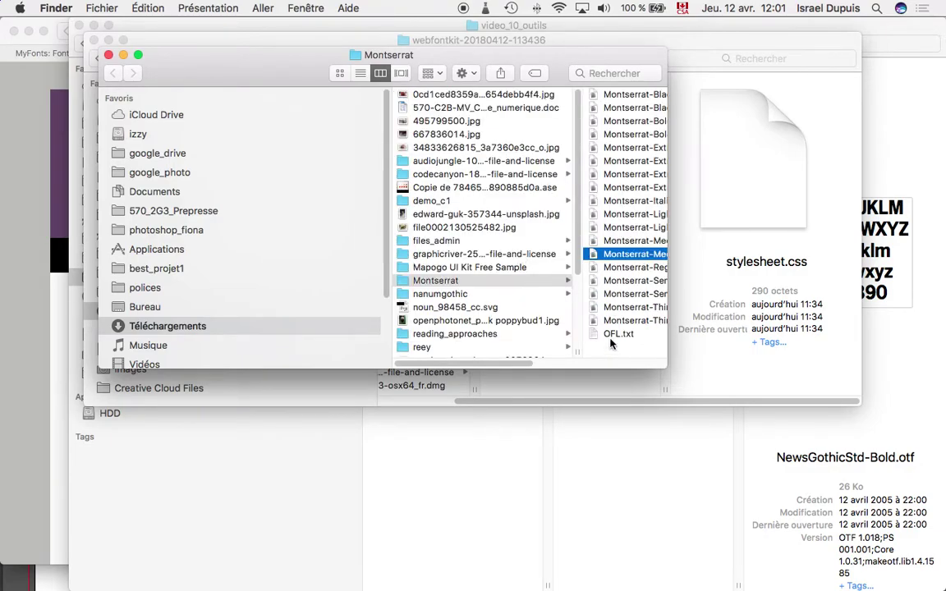
click(232, 326)
click(495, 154)
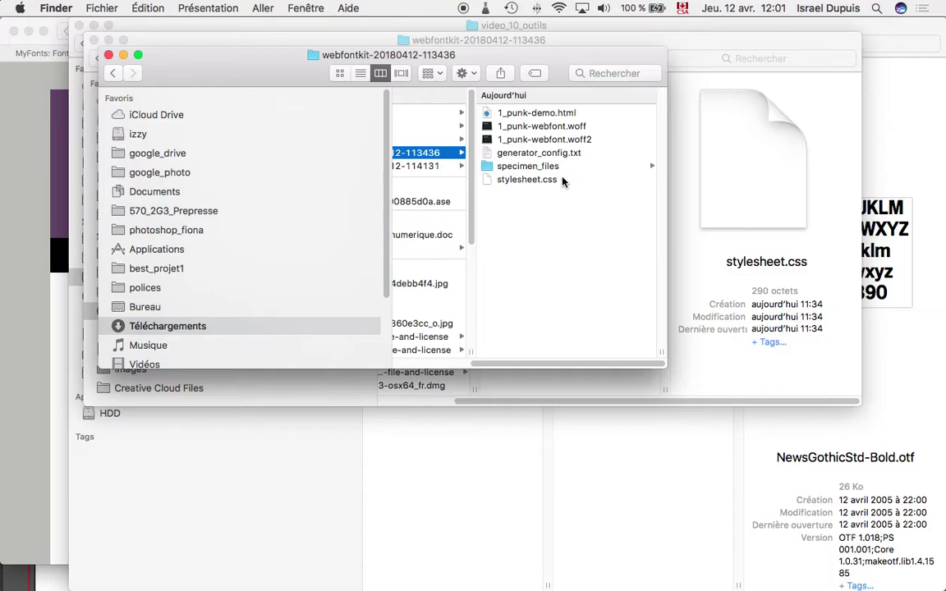
click(537, 114)
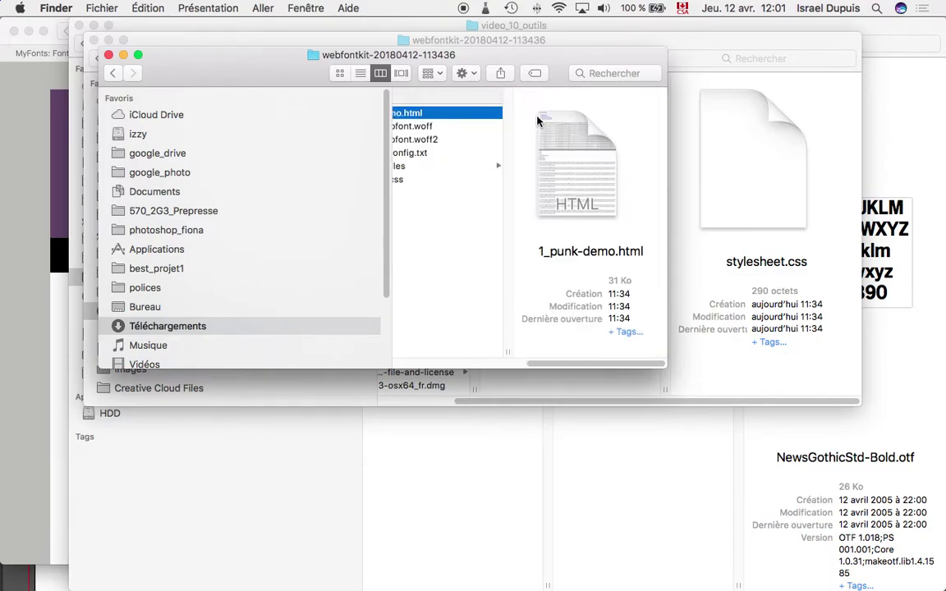
double_click(490, 121)
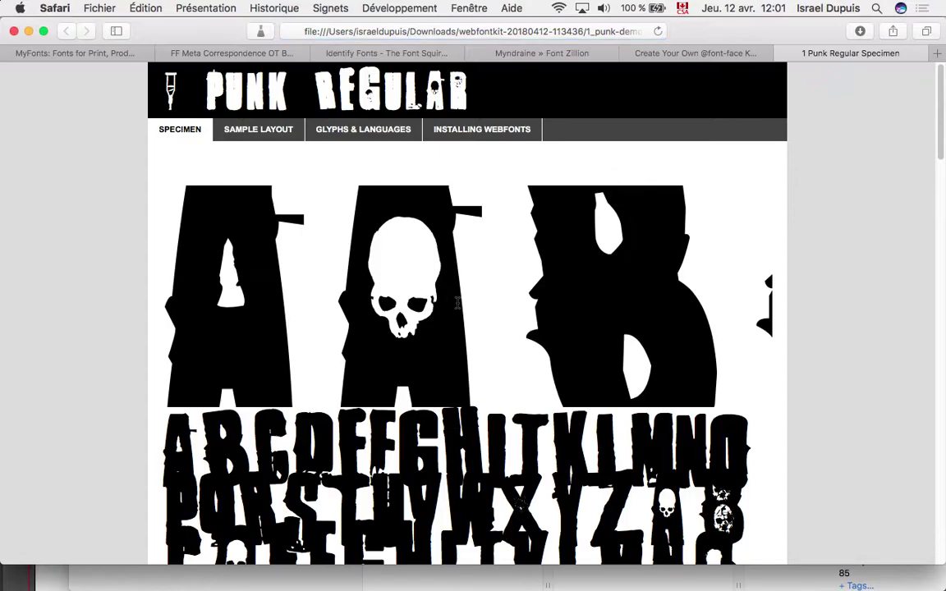
Step: Examine the alphabet samples on the 1 Punk Regular specimen page and close that page
scroll(457, 303, down, 5)
drag(622, 320, 422, 362)
scroll(546, 364, down, 5)
scroll(545, 363, down, 10)
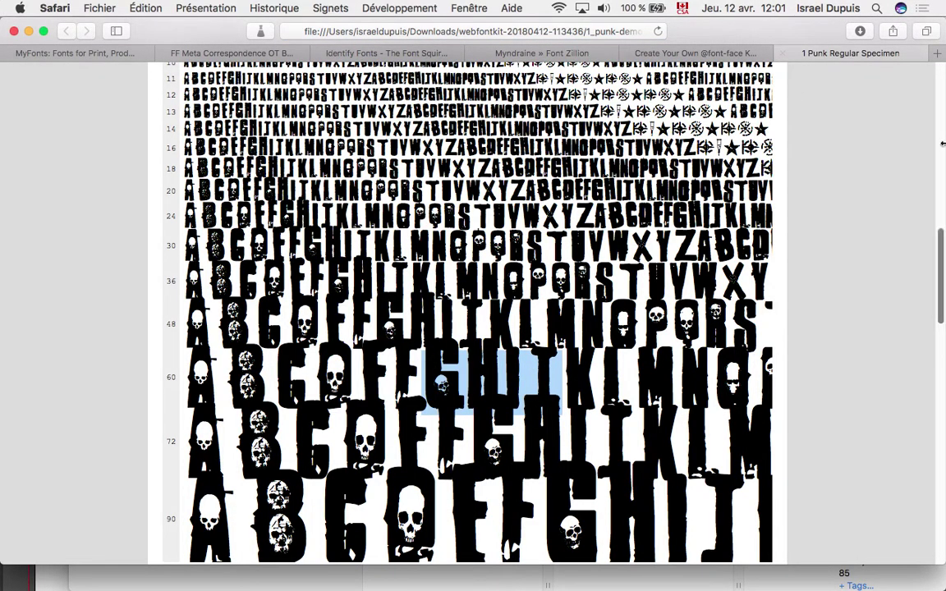
click(781, 53)
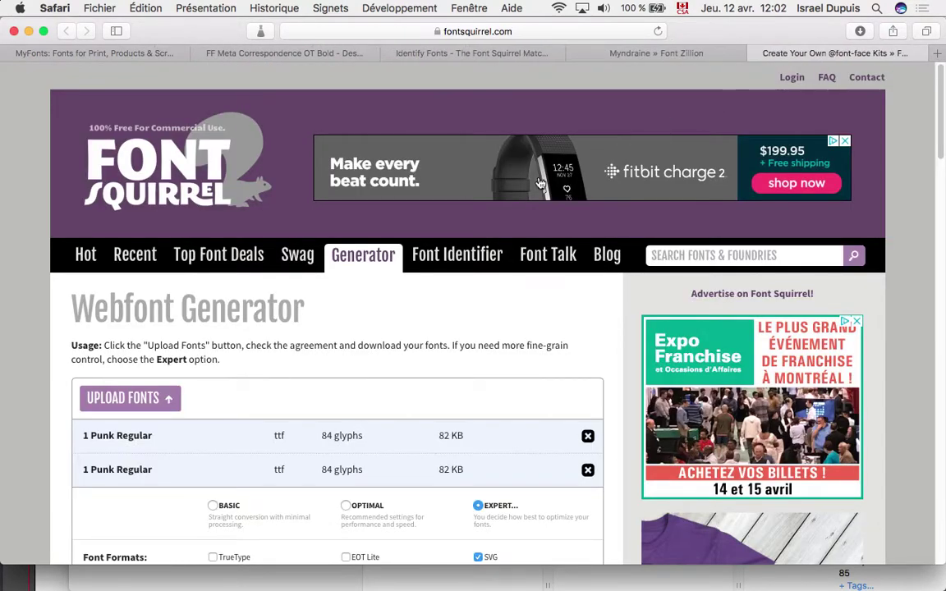
Step: Go from the webfont generator to the Font Squirrel home page and browse its most recent fonts
scroll(318, 387, down, 3)
scroll(319, 387, up, 3)
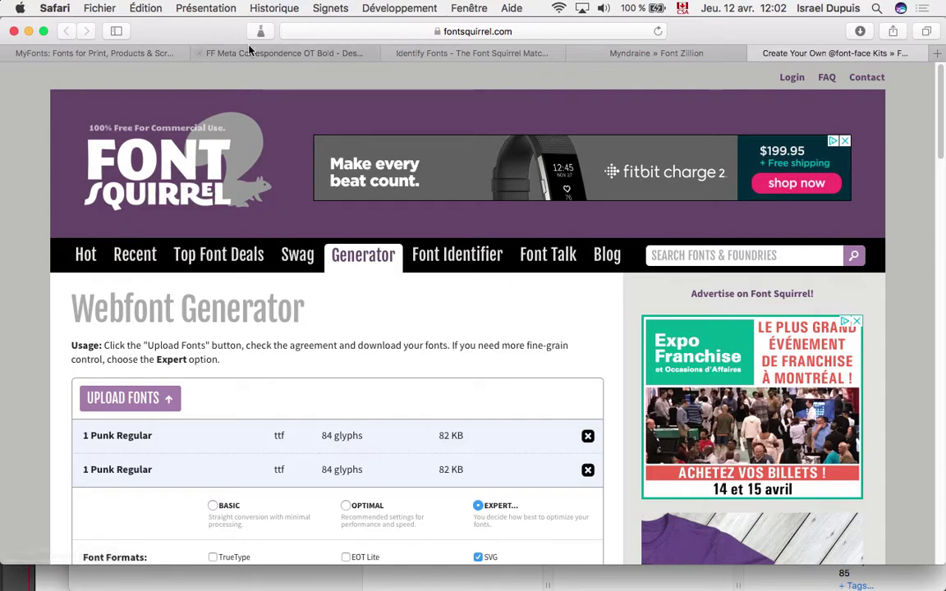
click(233, 221)
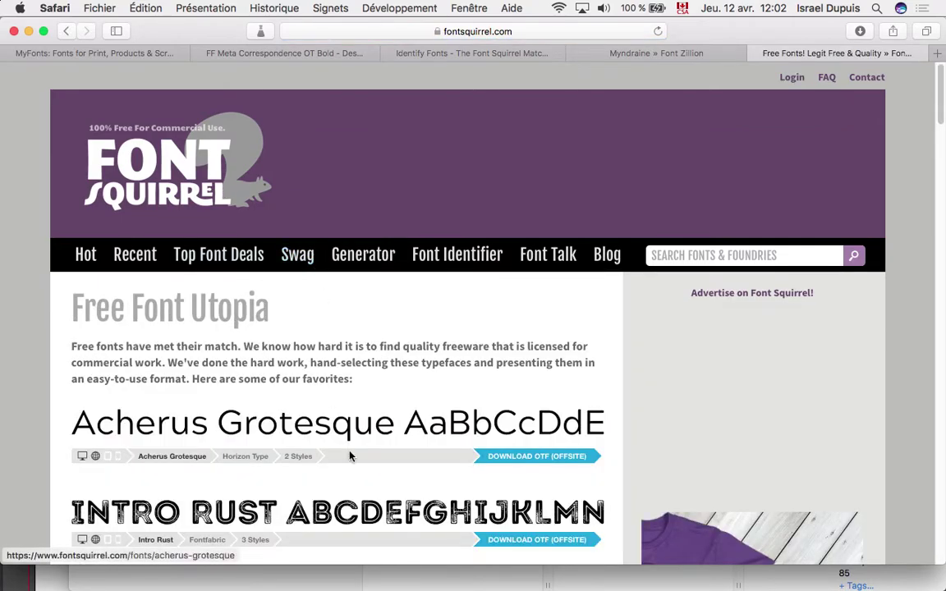
click(152, 258)
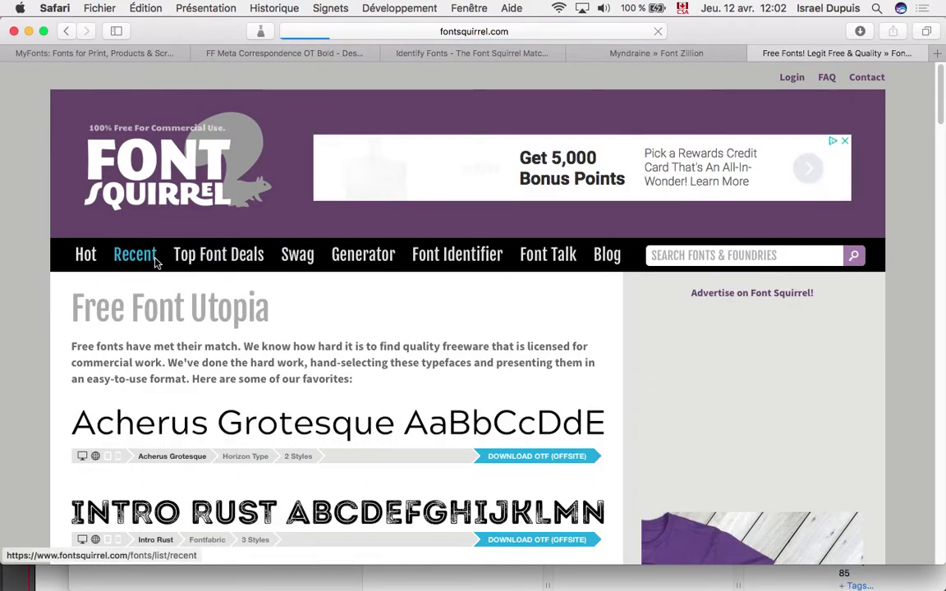
scroll(394, 388, down, 5)
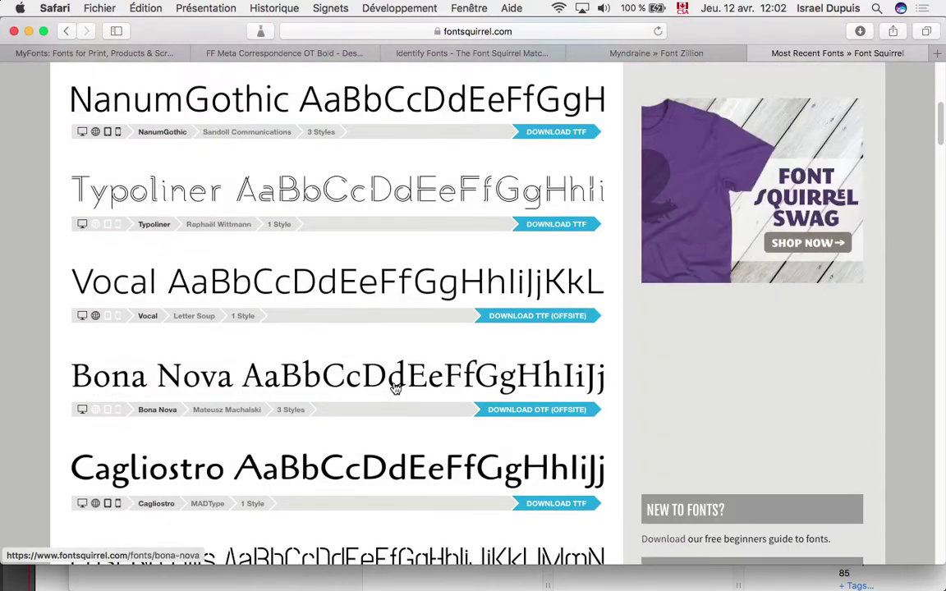
scroll(394, 388, down, 3)
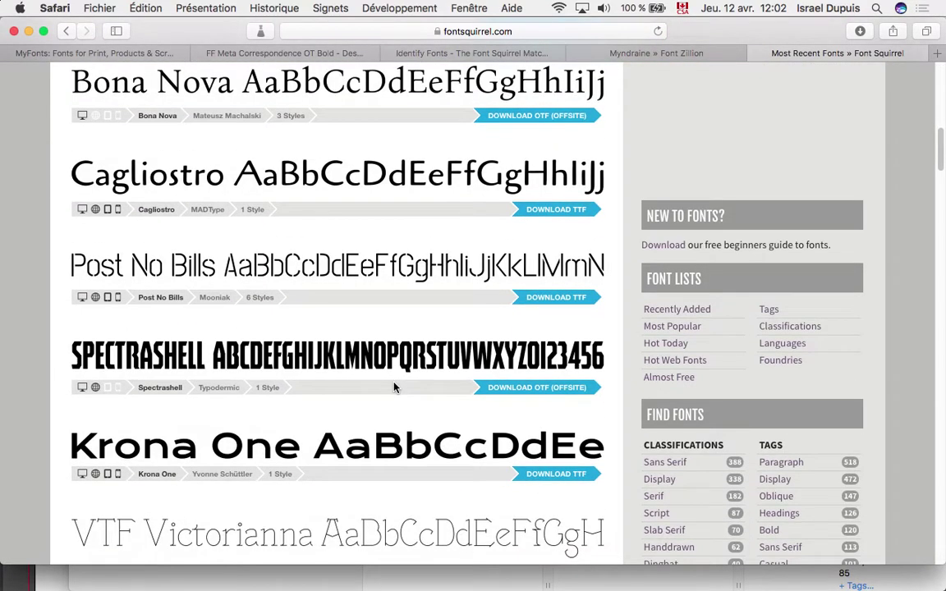
Step: Download the Krona One font as TTF, preview KronaOne-Regular.ttf in Finder, and return to Safari
scroll(394, 388, down, 2)
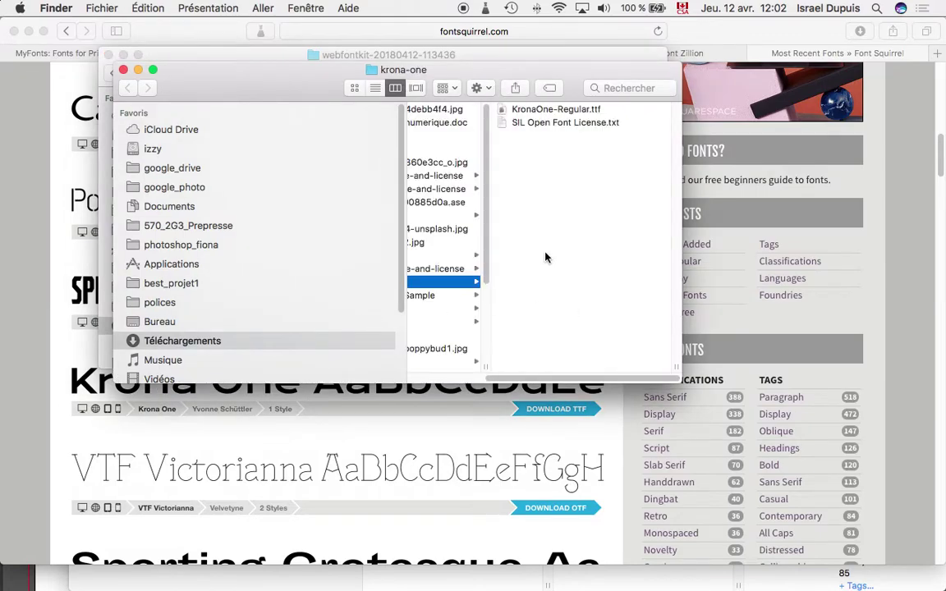
click(575, 111)
key(space)
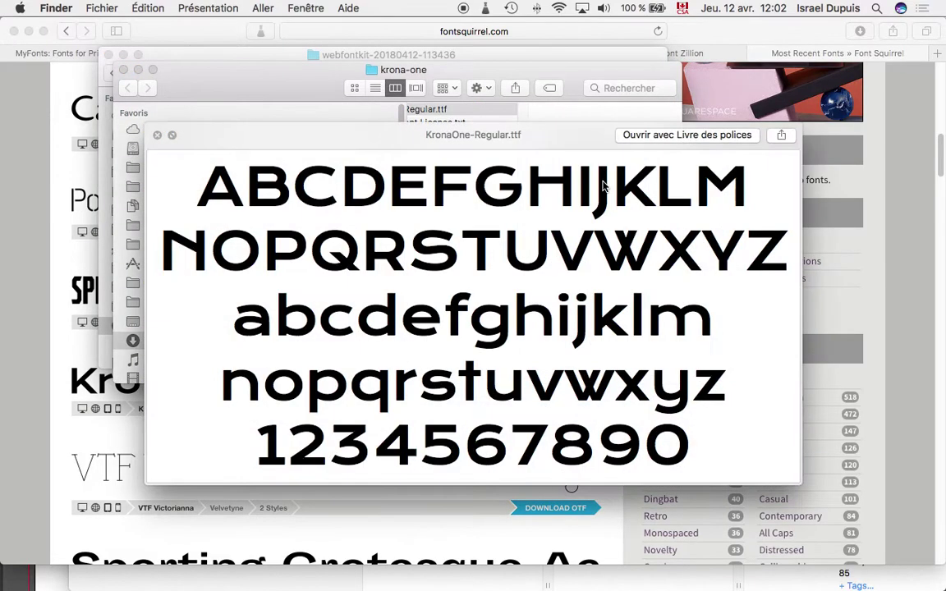
key(space)
click(529, 480)
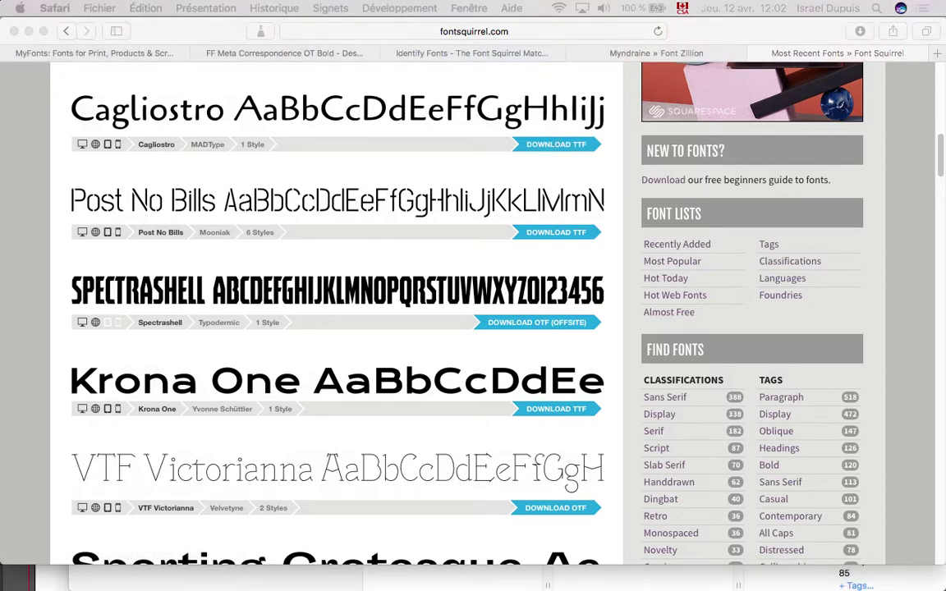
Step: Open dafont.com and look through its recently added fonts and theme categories
key(Return)
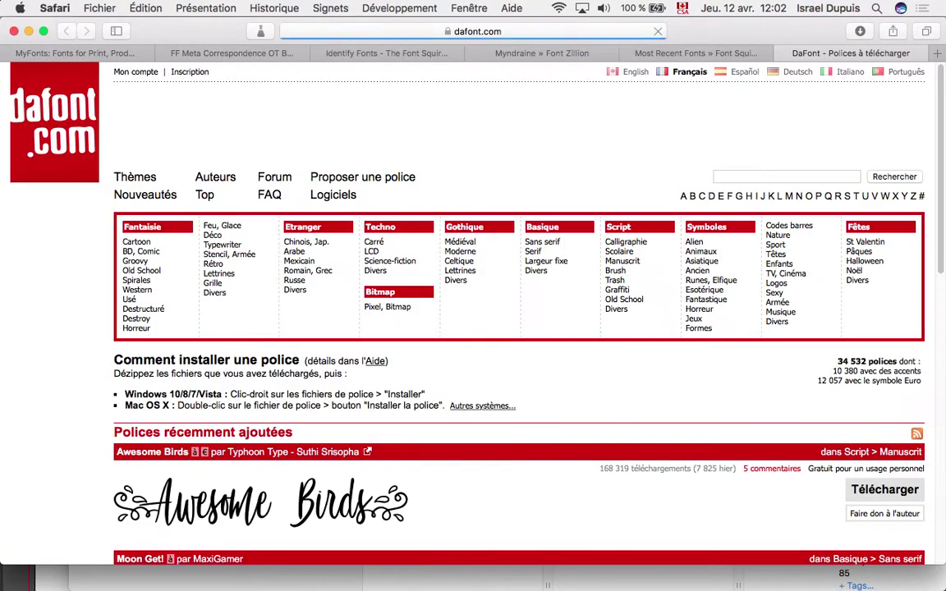
scroll(426, 280, down, 5)
scroll(425, 281, down, 6)
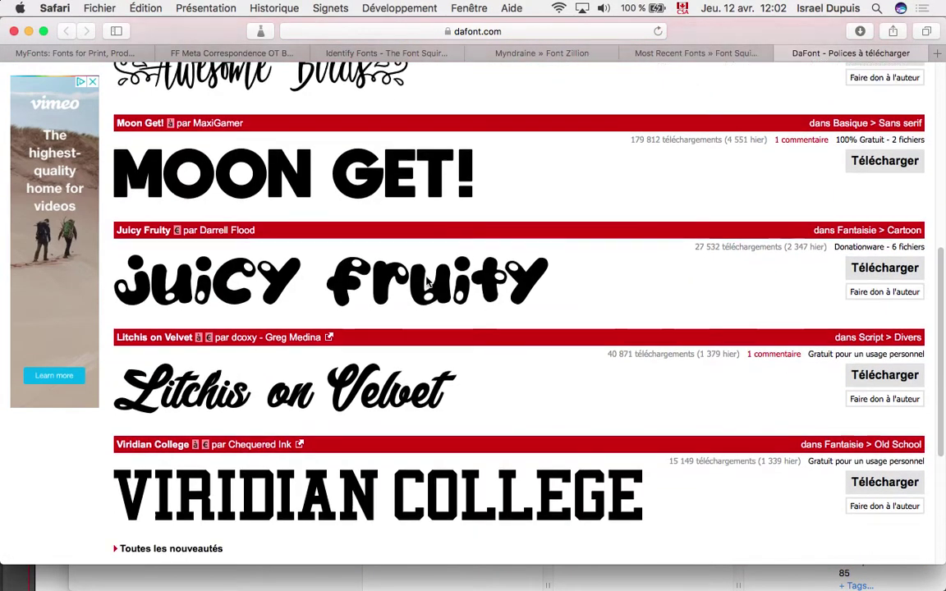
scroll(425, 281, up, 10)
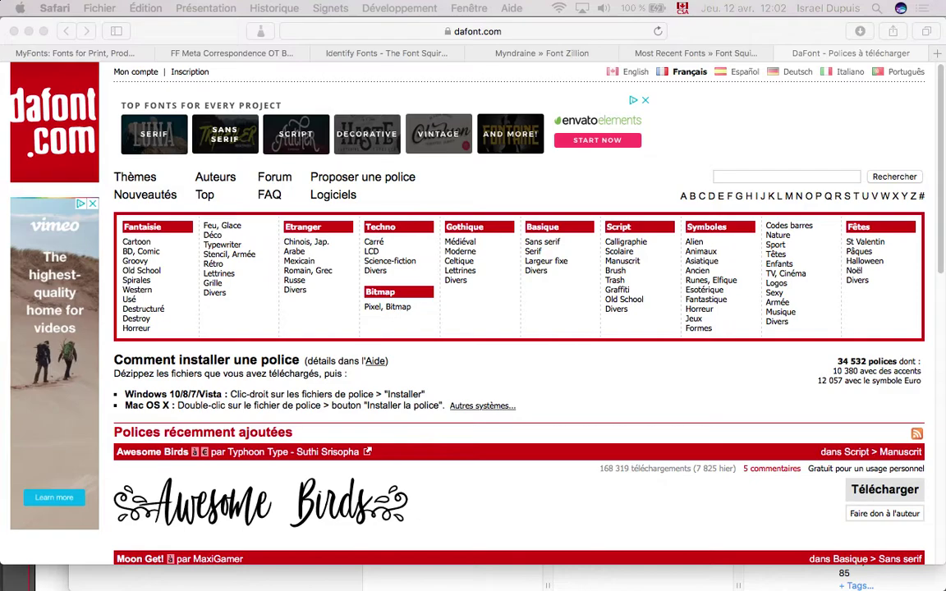
Step: Open fonts.google.com and highlight a few letters in the Gugi sample sentence
click(622, 29)
text(fonts.google.com)
key(Return)
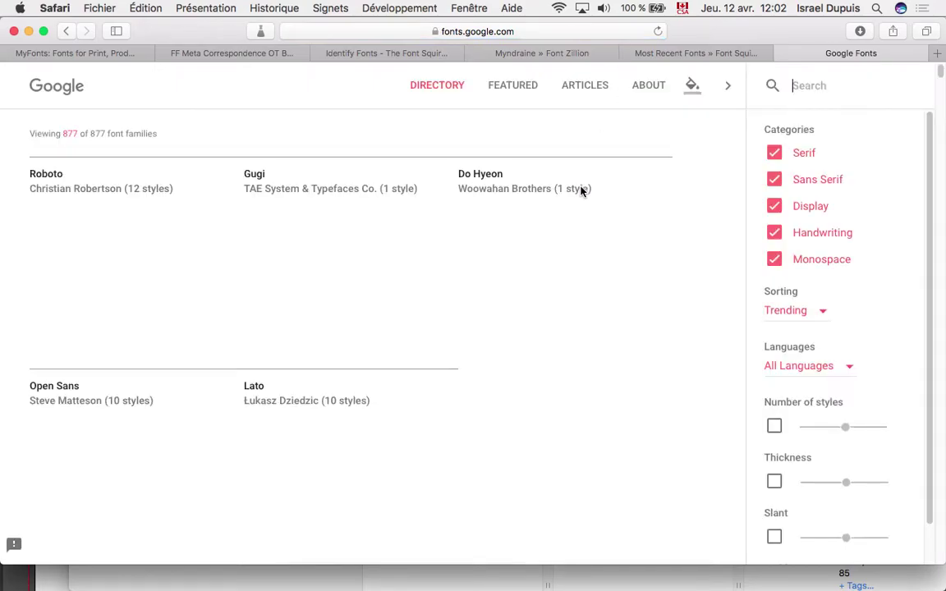
drag(543, 264, 460, 272)
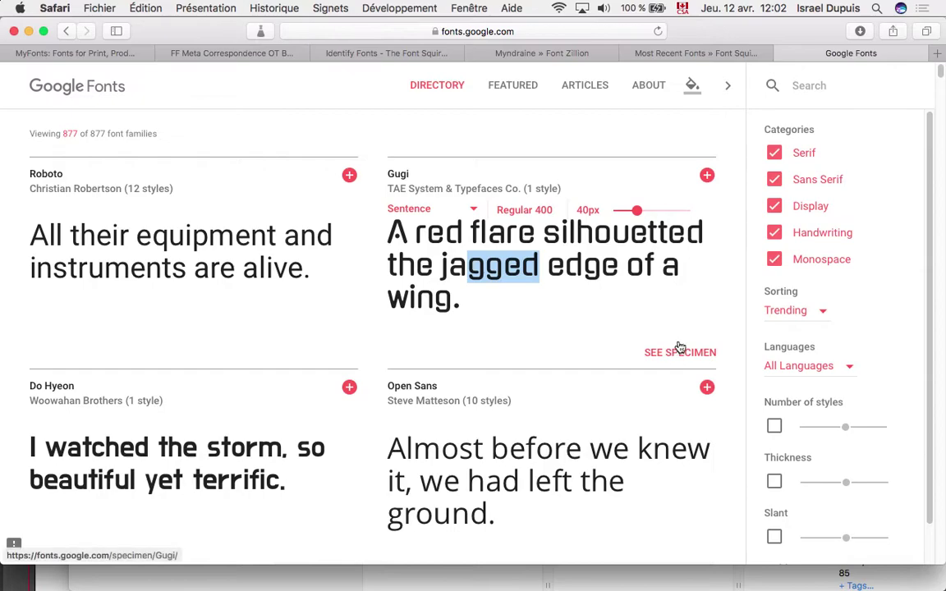
Step: Add the Gugi family to the selection, expand the selection details, and download the family
click(706, 176)
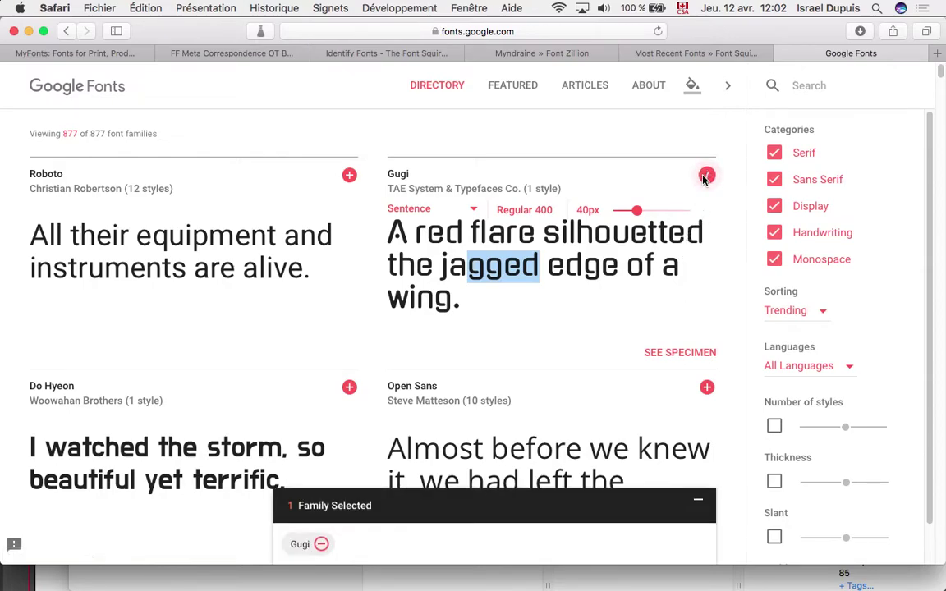
click(599, 499)
click(602, 545)
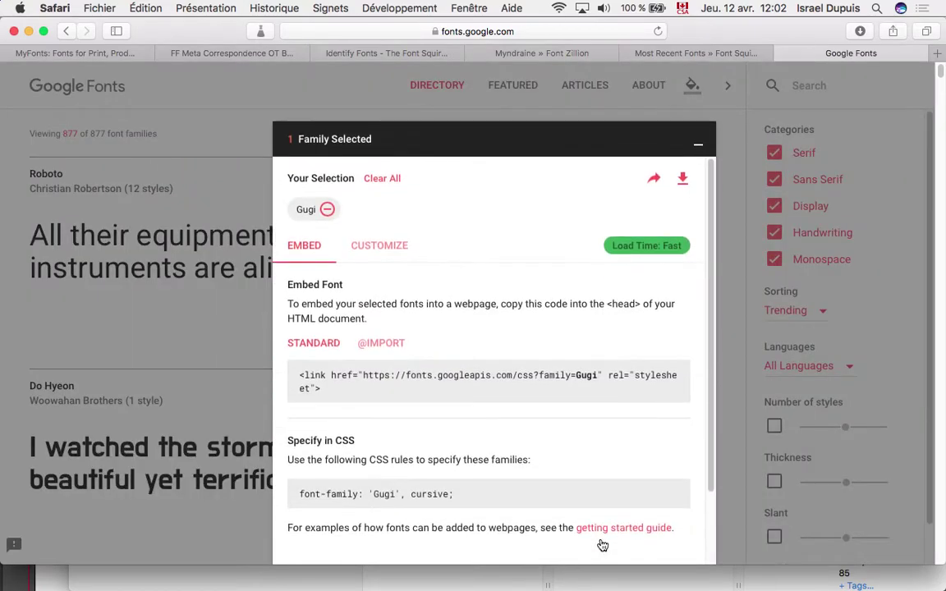
click(681, 179)
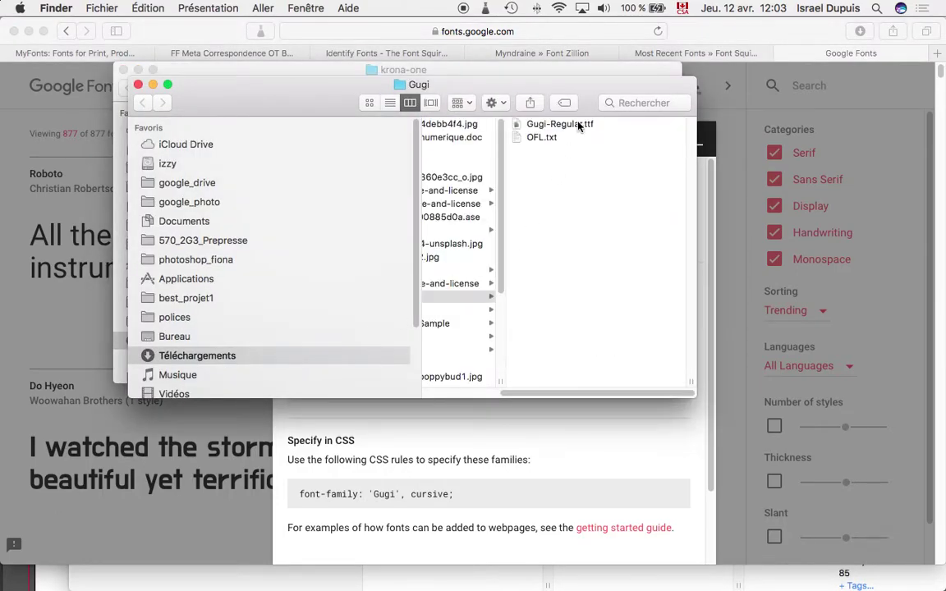
Step: Preview the downloaded Gugi-Regular.ttf file at full size in Finder and close the preview
click(578, 124)
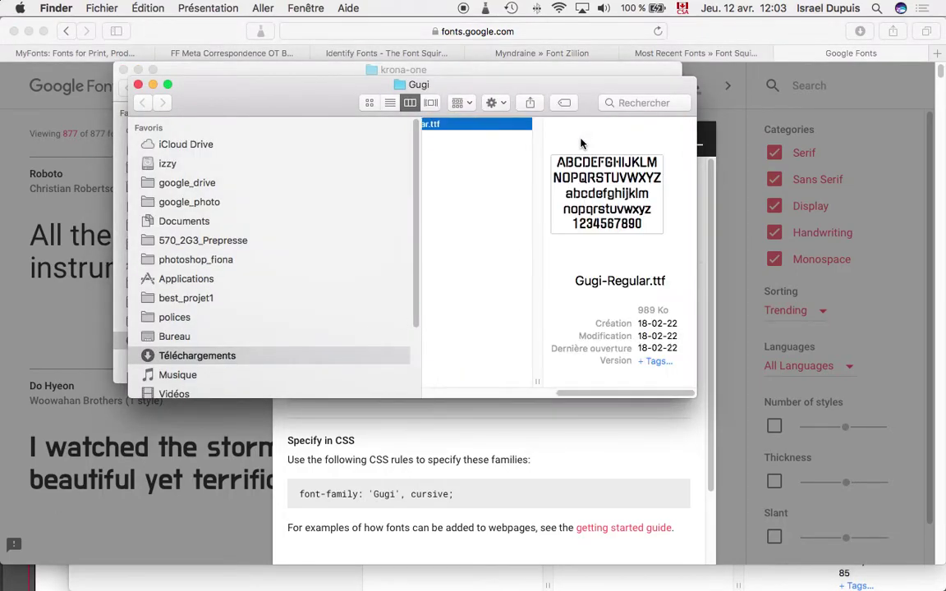
key(space)
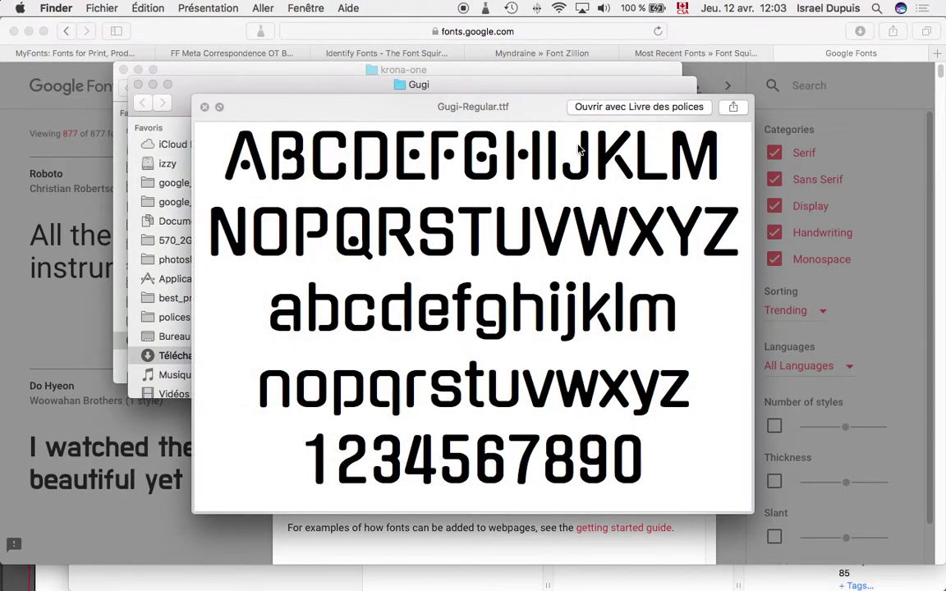
key(space)
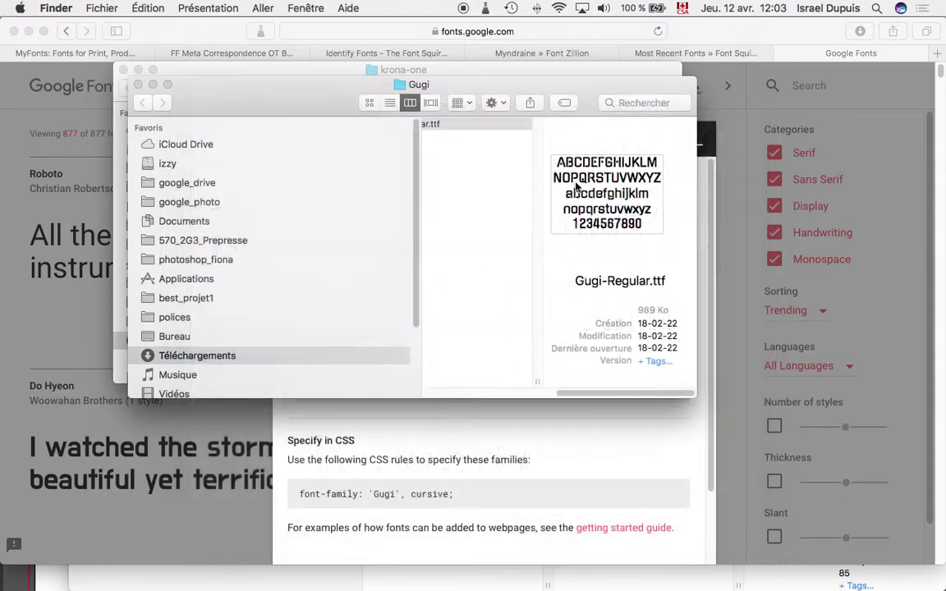
Step: Return to Safari and highlight Gugi's standard embed link code, followed by its font-family CSS rule
click(524, 460)
drag(336, 396, 291, 375)
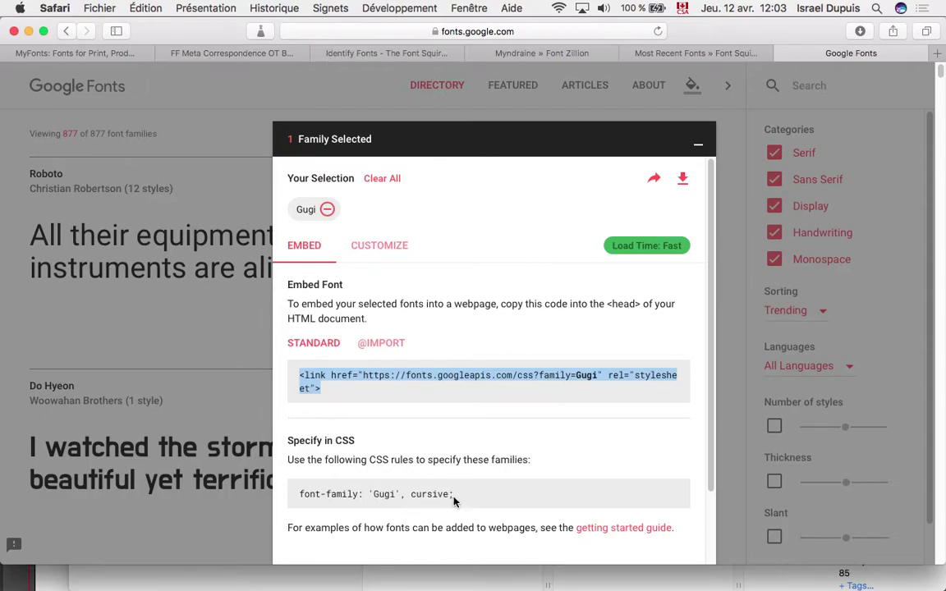
drag(453, 496, 300, 498)
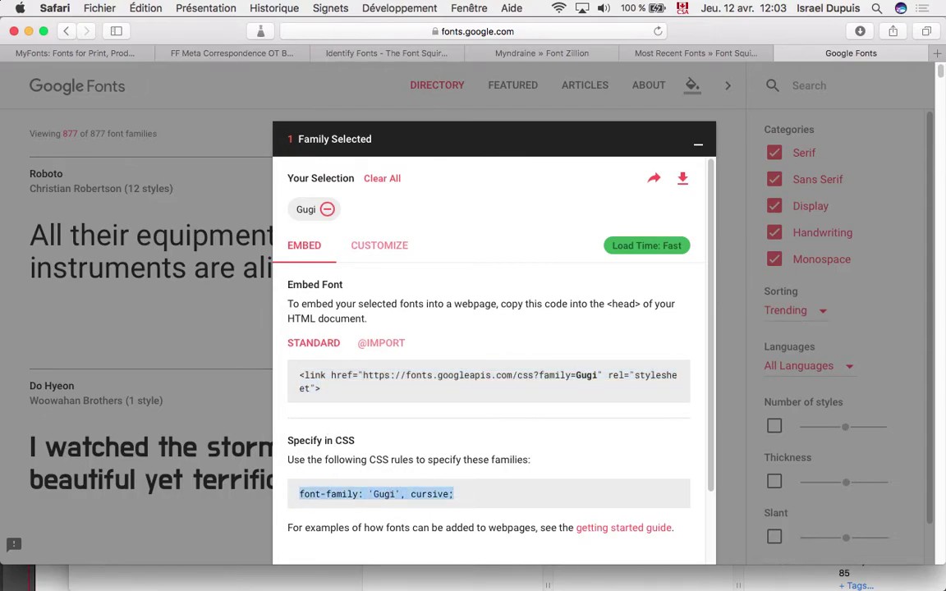
Step: Switch away from Google Fonts to the FontBook page on fontbook.com and examine its iPad app presentation
key(super+Tab)
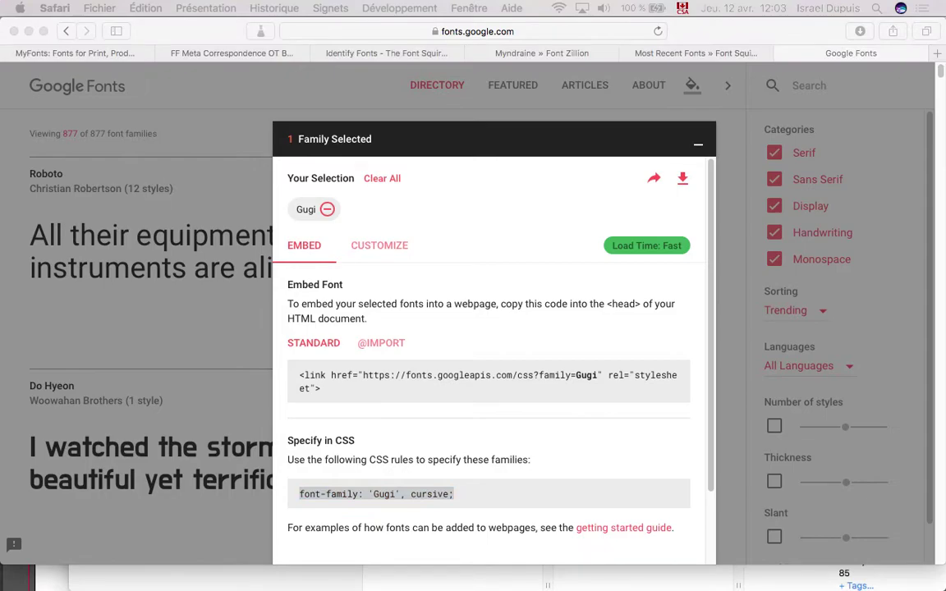
key(super+Tab)
key(super+Tab)
key(super+Tab)
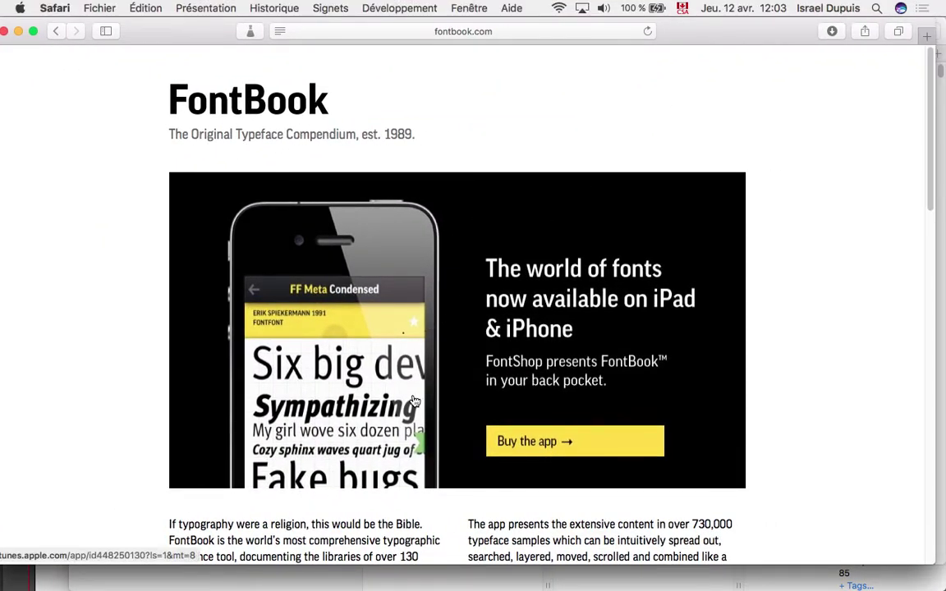
scroll(415, 402, down, 10)
scroll(410, 389, down, 3)
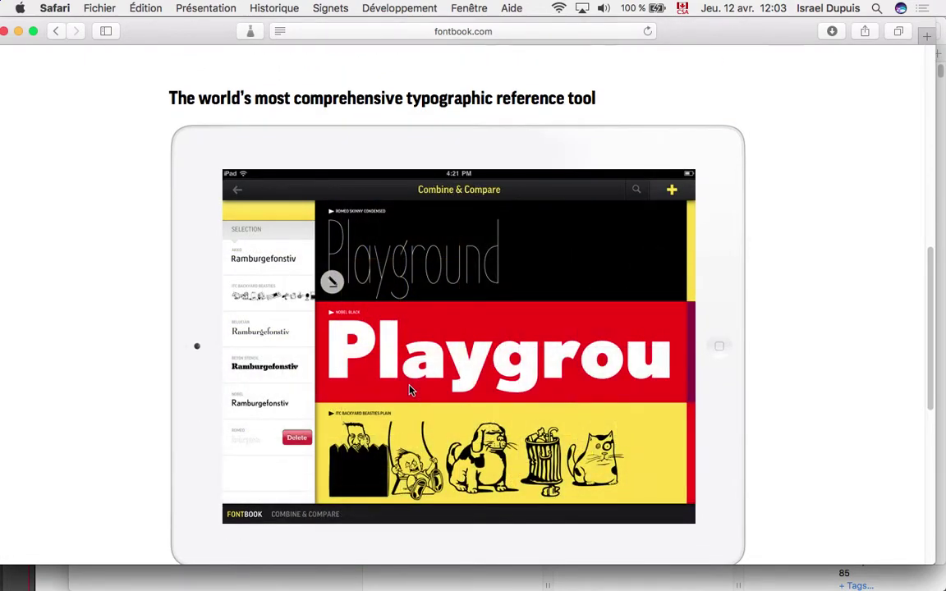
scroll(410, 388, down, 1)
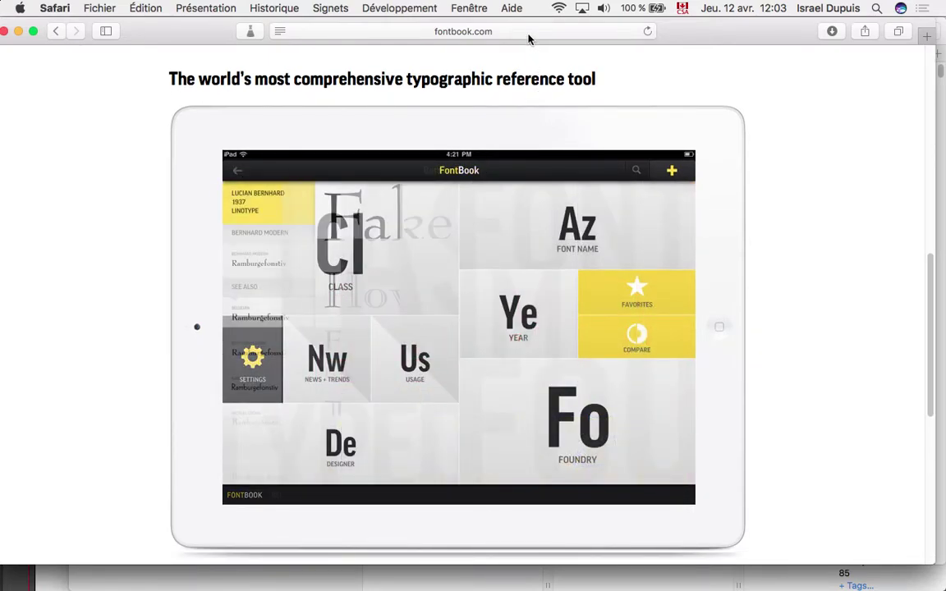
Step: Examine the FontBook page's introduction, iPad app presentation, version 3.0.5 notes and awards
scroll(571, 285, down, 10)
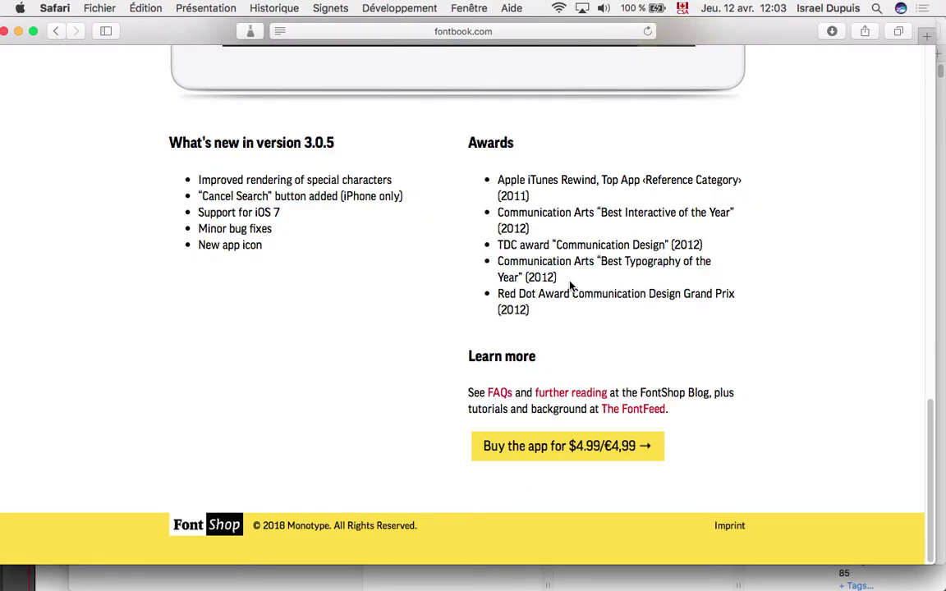
scroll(595, 459, up, 10)
scroll(596, 445, down, 4)
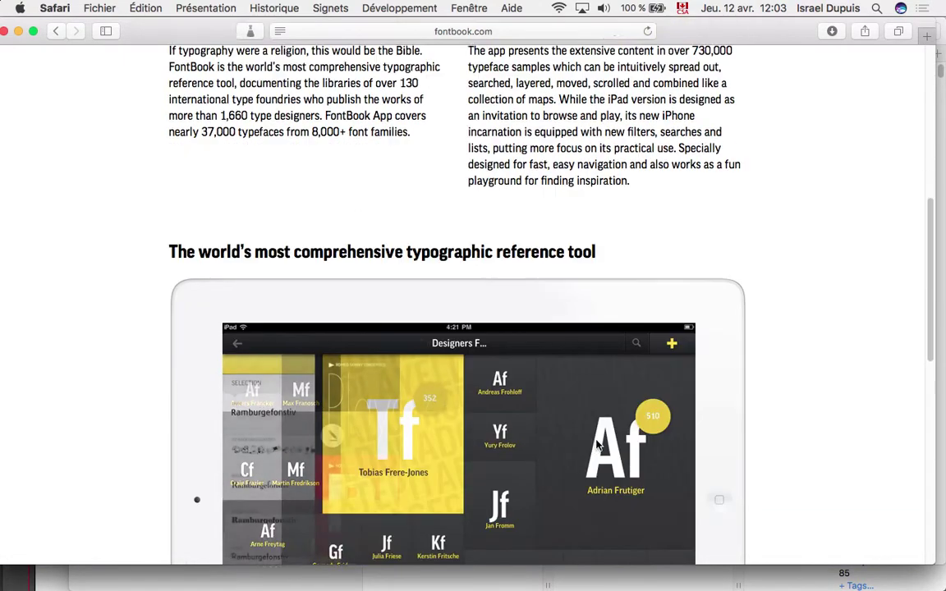
scroll(597, 445, down, 1)
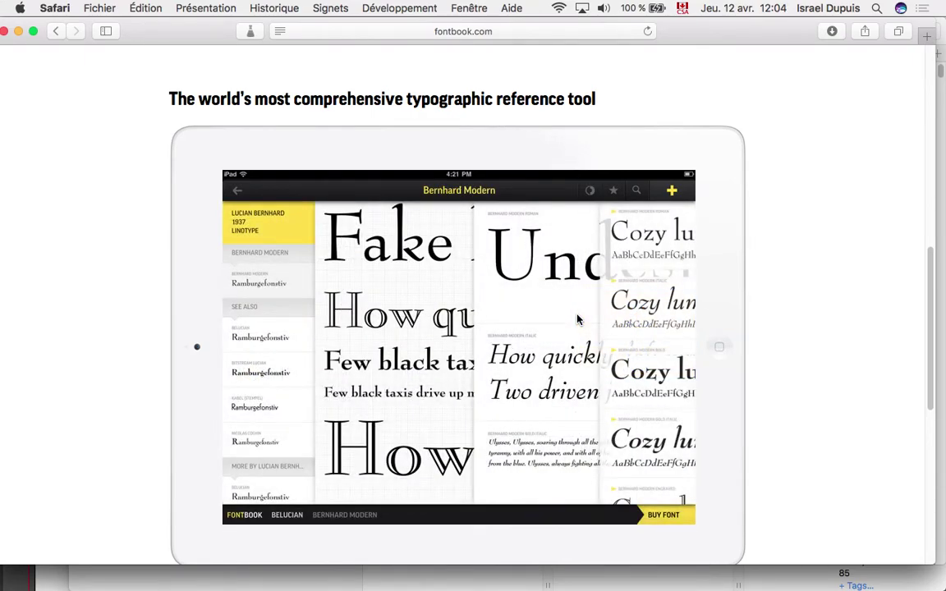
scroll(577, 320, down, 5)
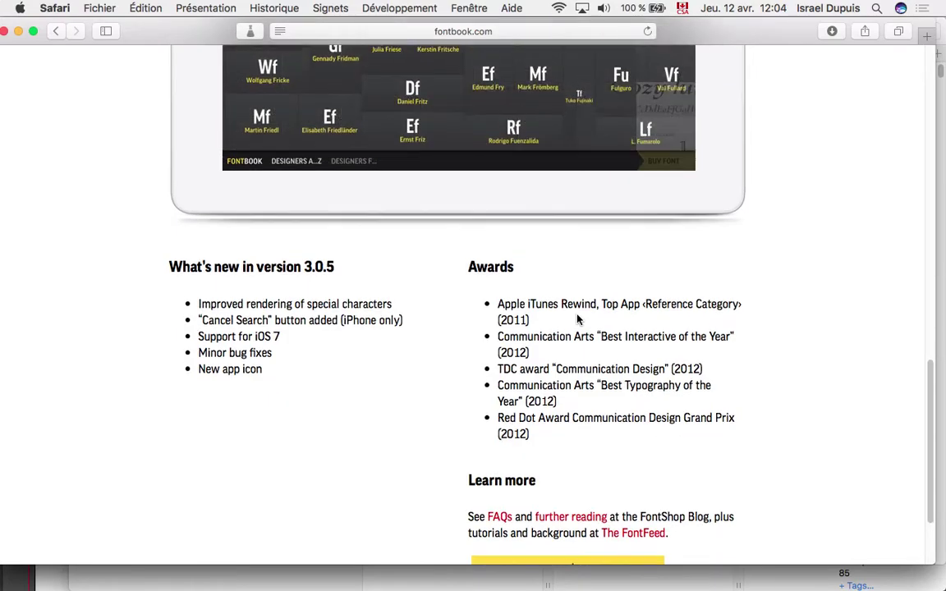
scroll(577, 319, up, 8)
scroll(577, 319, down, 5)
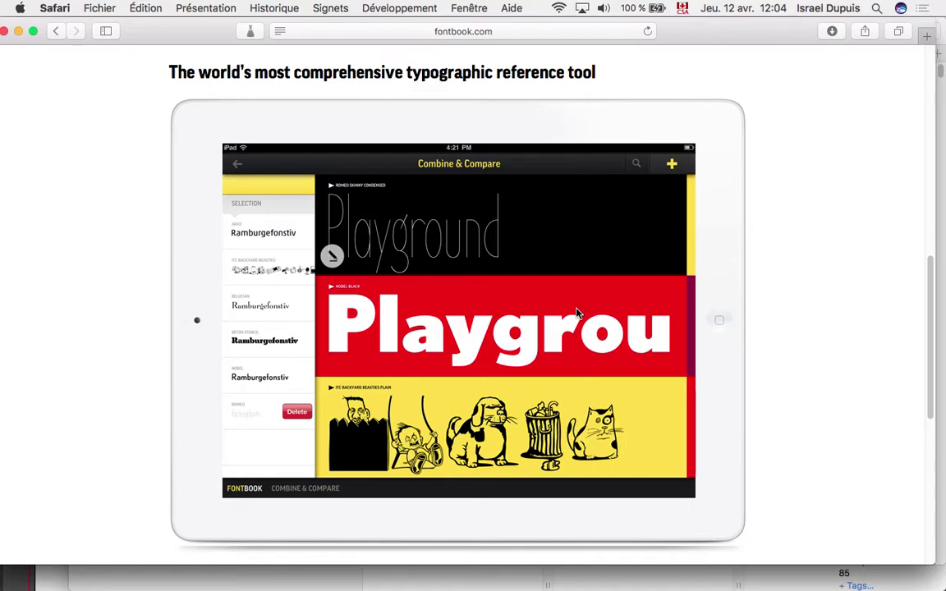
scroll(577, 313, down, 1)
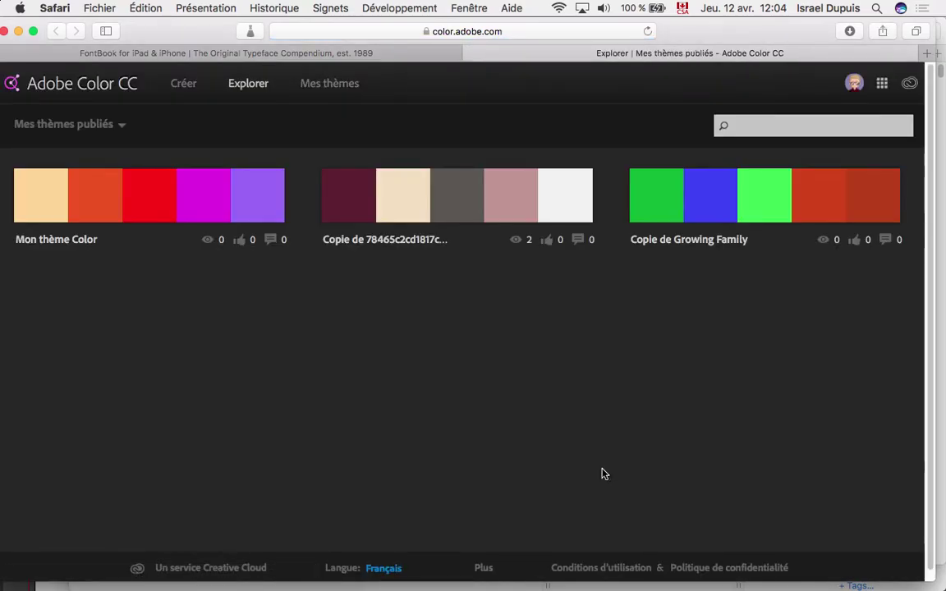
Step: Open Adobe Color's colour wheel and shift the theme's first colour to pale green D8FFAD under the Semblable rule
click(74, 91)
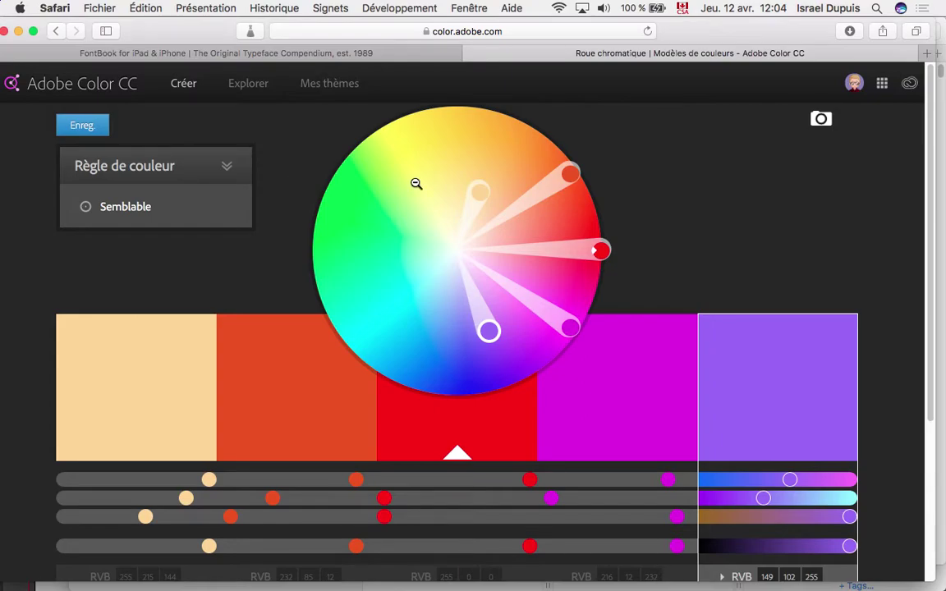
click(854, 83)
scroll(602, 249, down, 1)
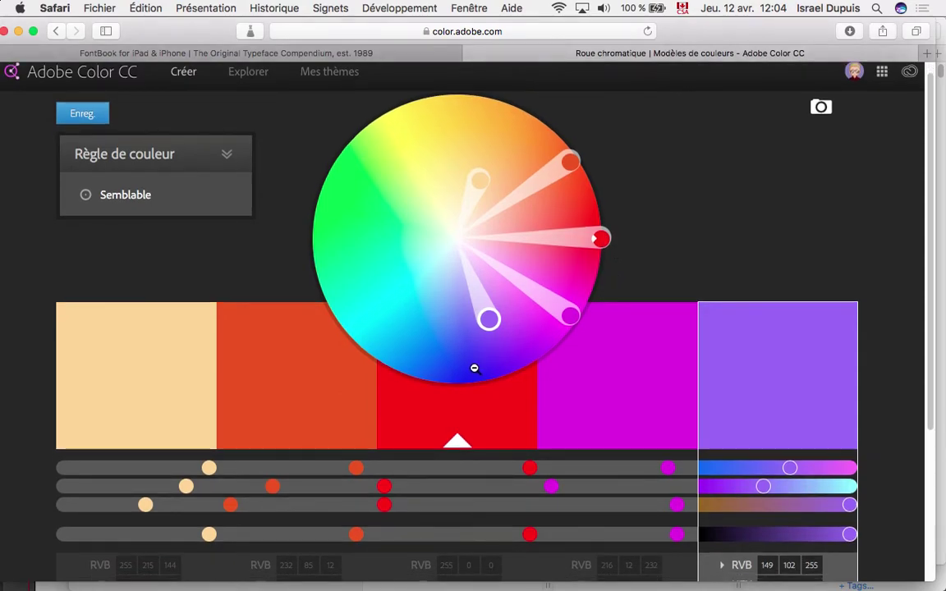
scroll(435, 366, down, 3)
click(152, 550)
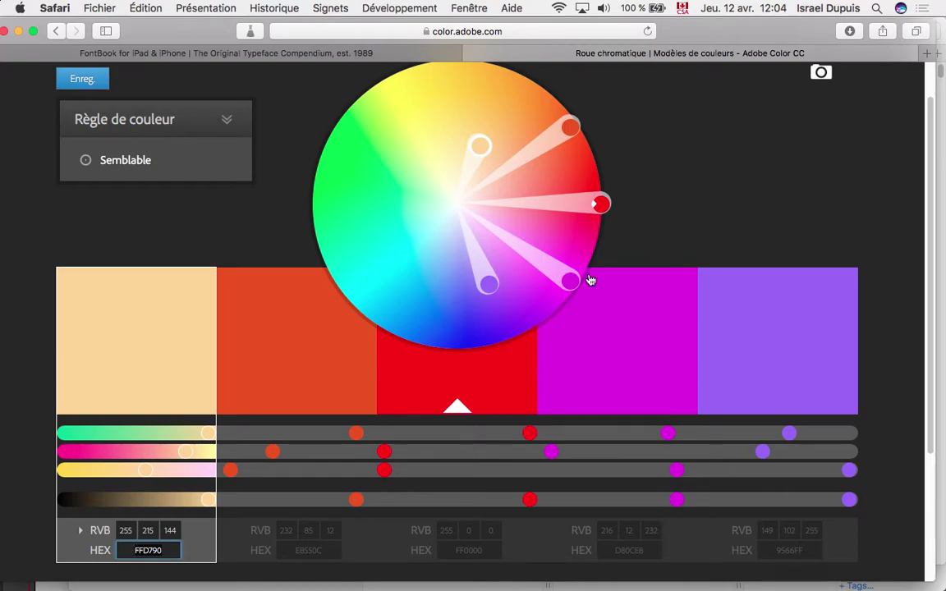
drag(482, 147, 427, 186)
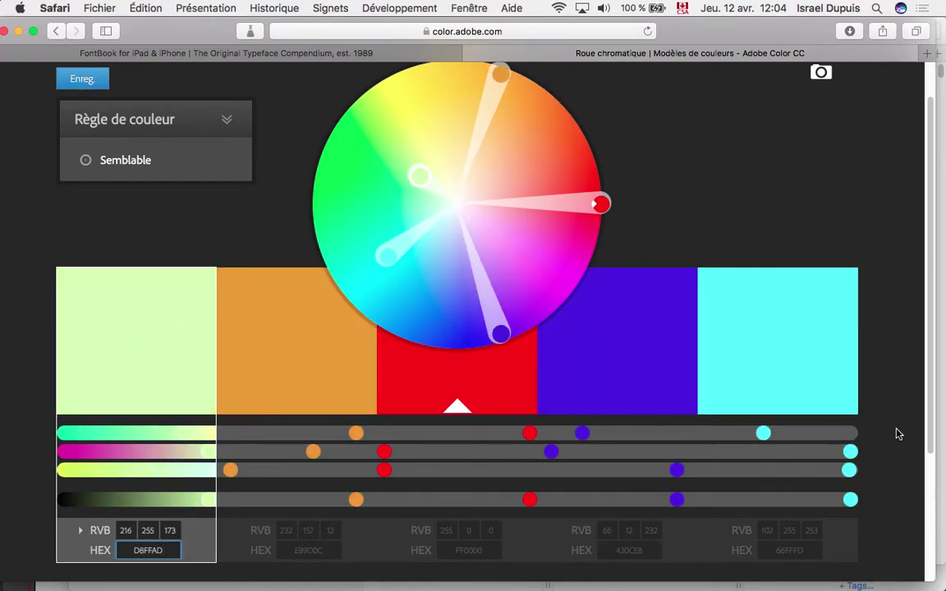
Step: Save the palette as "Mon thème Color" in Ma bibliothèque, with publishing to Explorer enabled
scroll(891, 435, down, 5)
scroll(885, 437, up, 6)
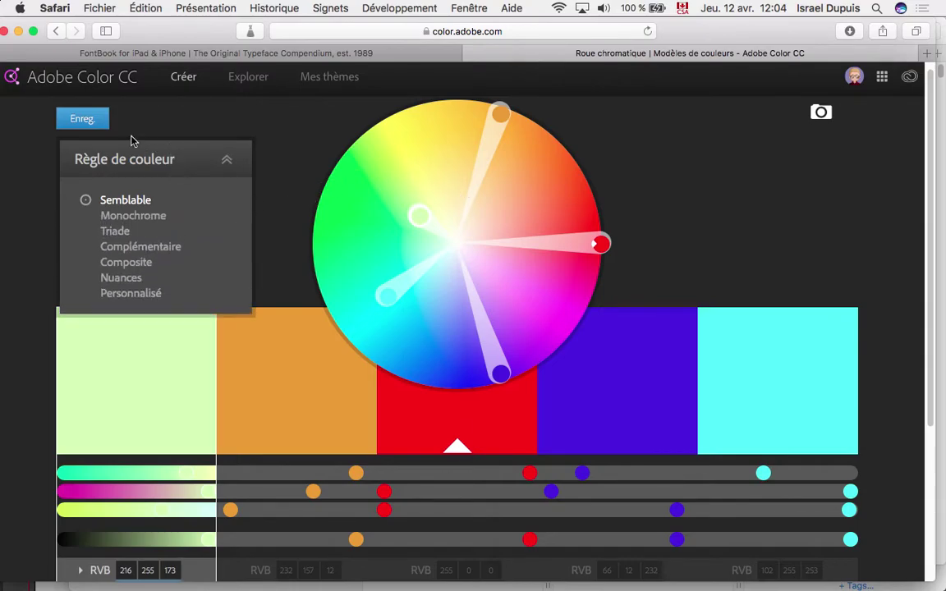
click(81, 120)
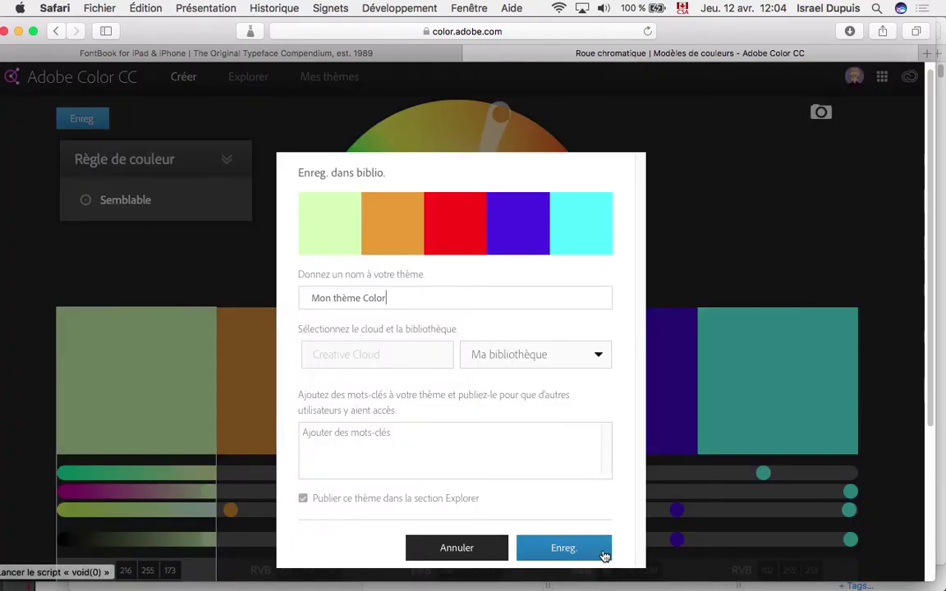
click(563, 548)
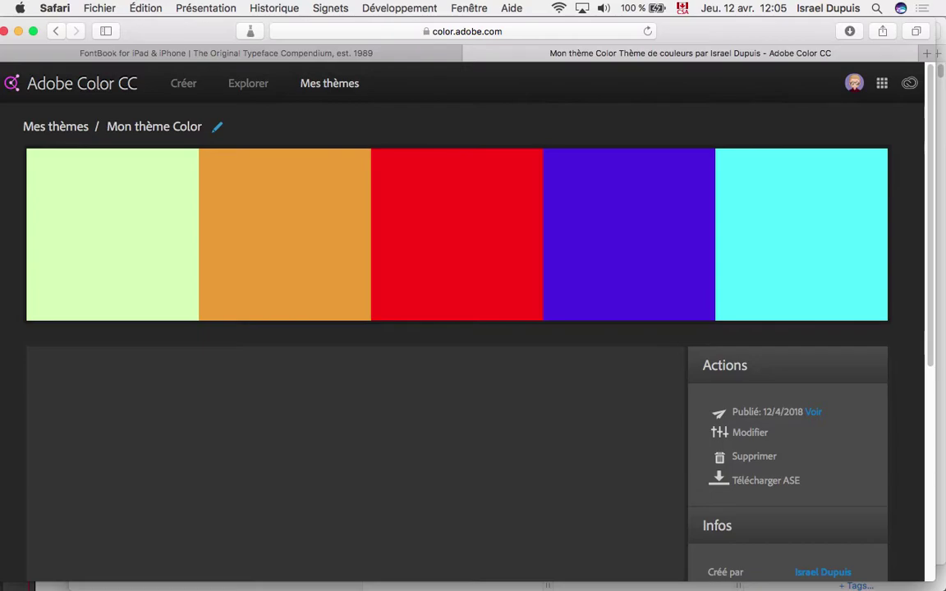
Step: Switch to Illustrator and load the "Copie de 7…885d0a.ase" swatch library from Téléchargements, placing its panel near the Nuancier
key(super+Tab)
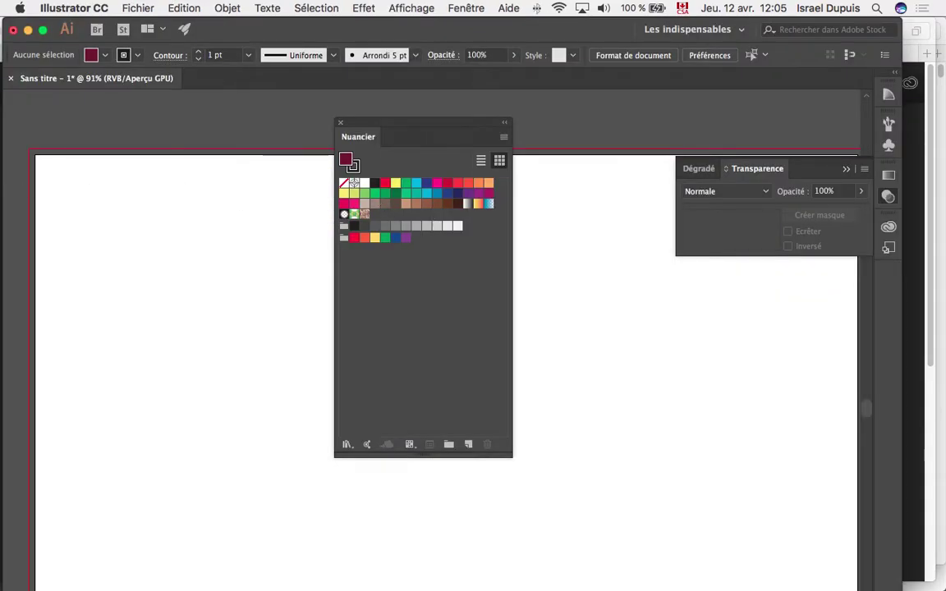
drag(903, 469, 631, 279)
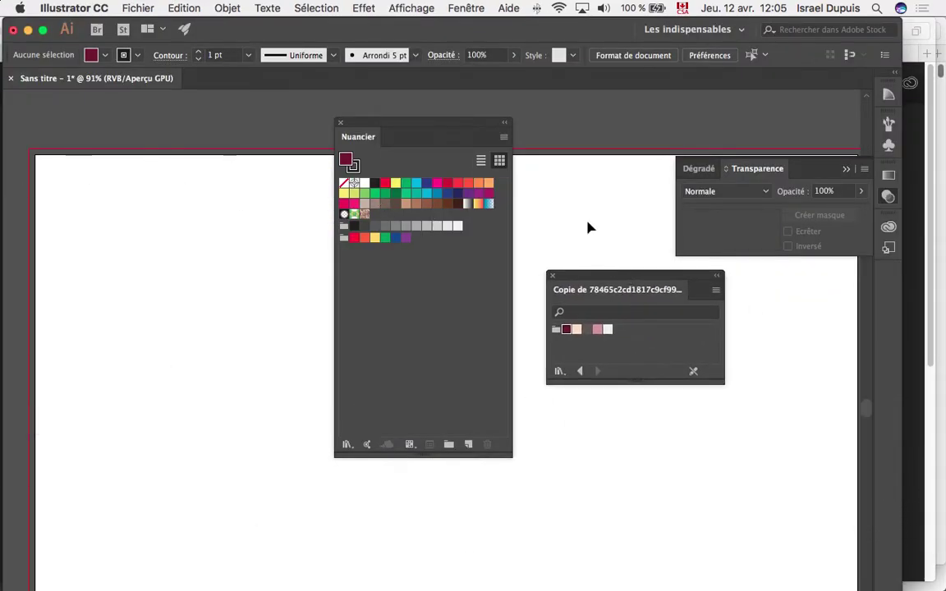
click(504, 138)
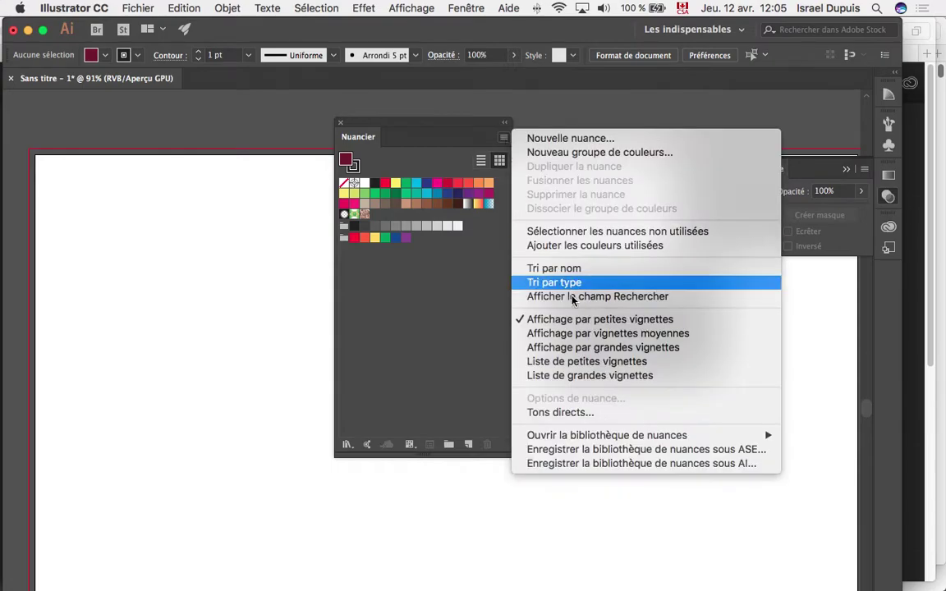
mouse_move(625, 441)
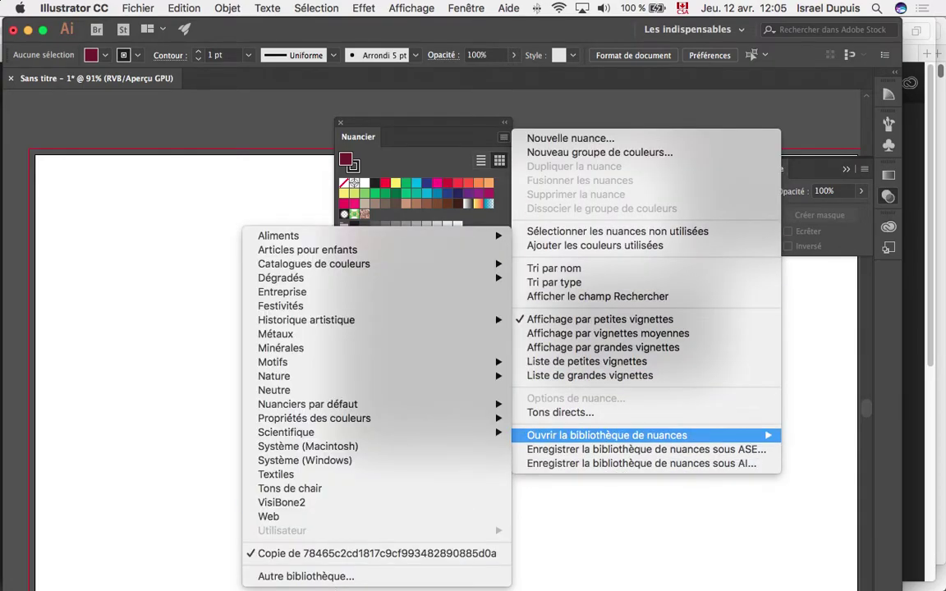
click(345, 578)
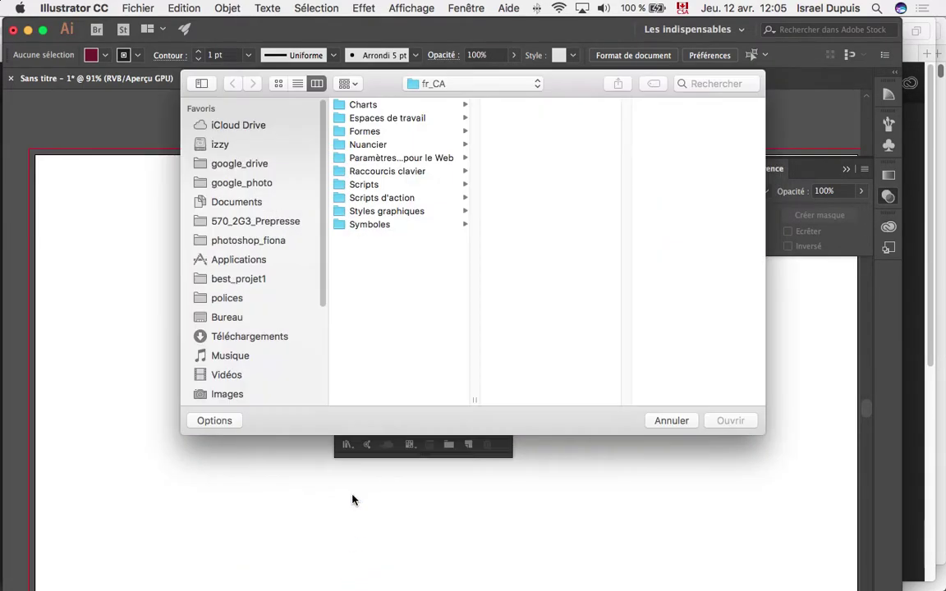
click(275, 337)
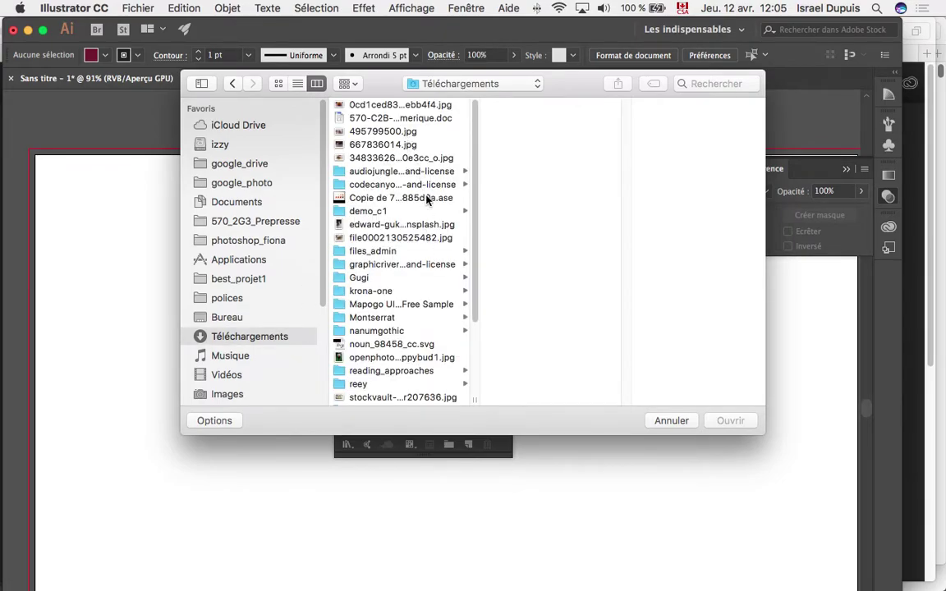
click(426, 200)
click(730, 421)
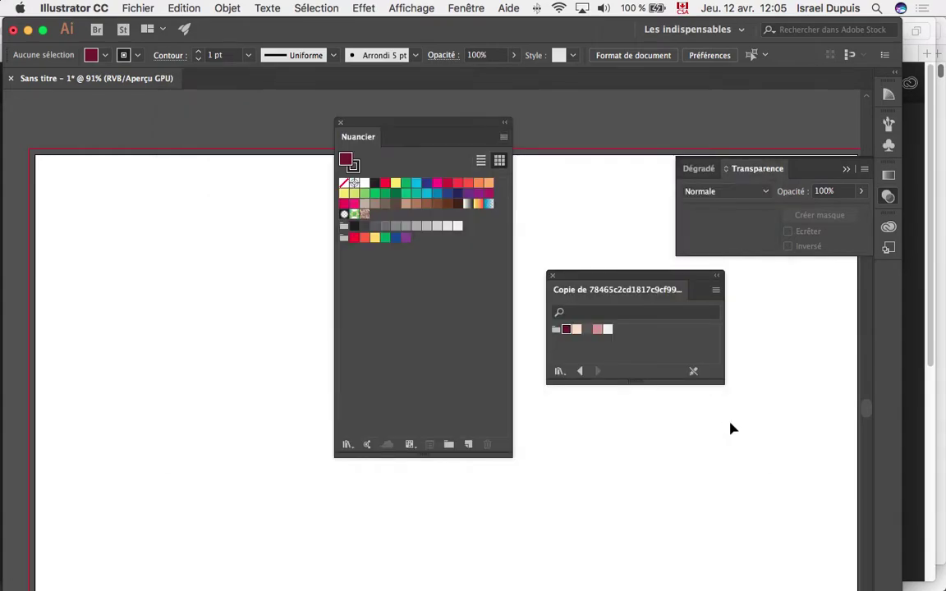
drag(624, 283, 551, 200)
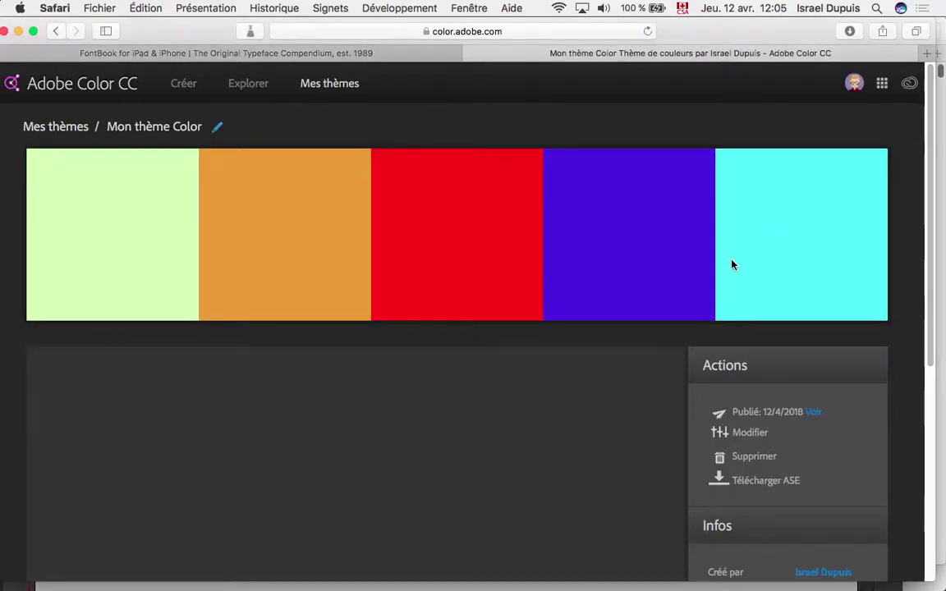
Step: Return to Adobe Color in Safari, look over the saved theme's page, and browse all published themes
scroll(581, 347, down, 5)
scroll(566, 344, up, 6)
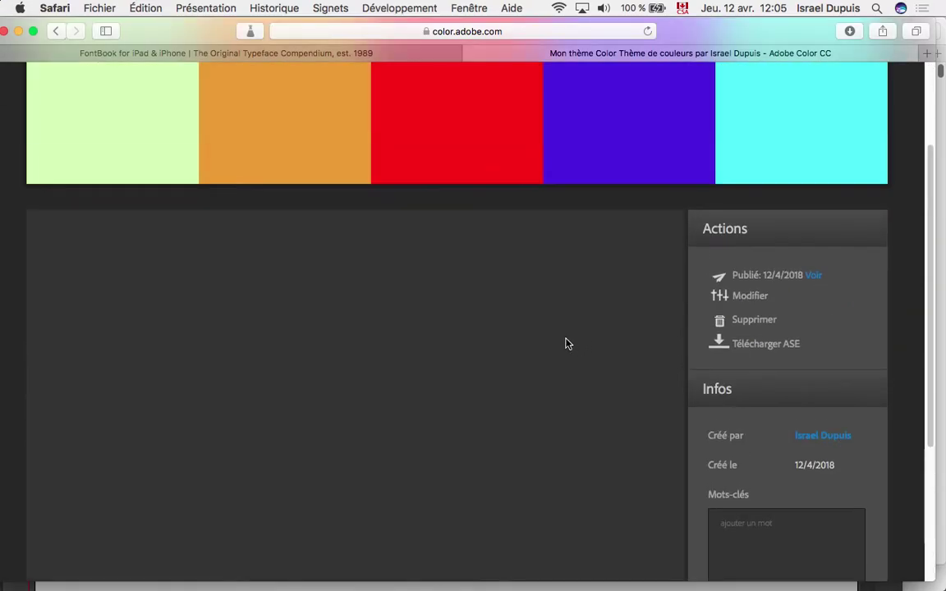
scroll(566, 344, down, 5)
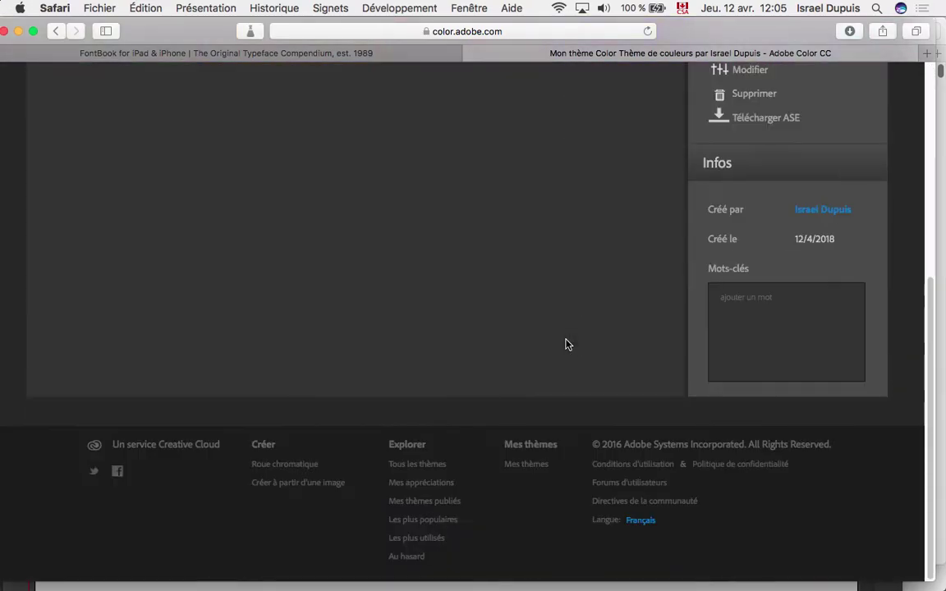
click(426, 471)
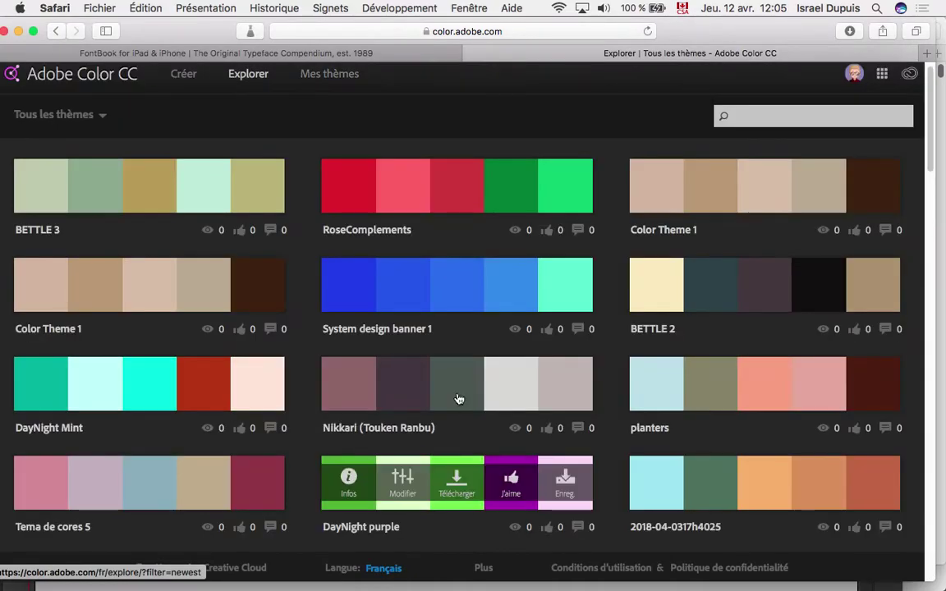
scroll(443, 410, down, 10)
scroll(460, 404, up, 10)
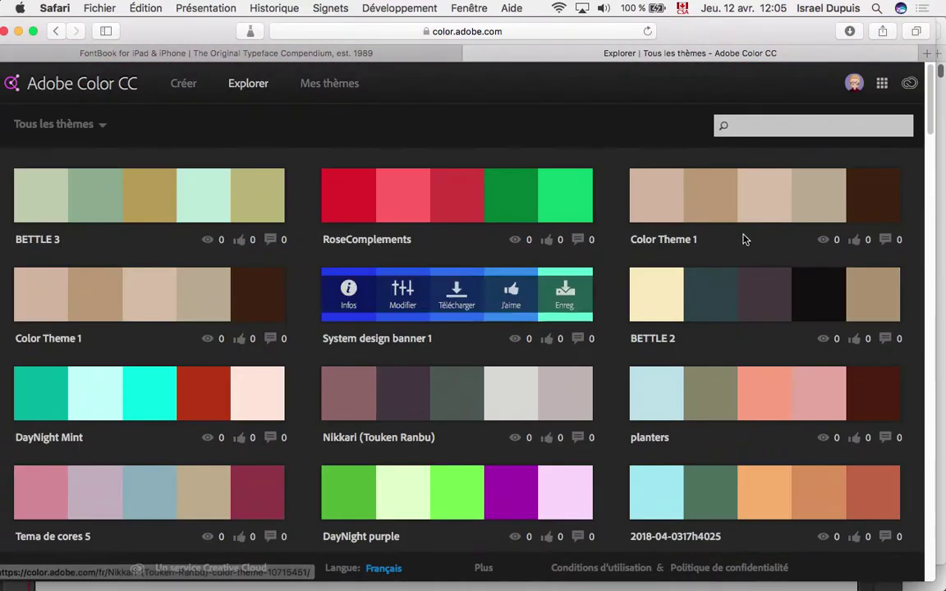
Step: Search the published colour themes for "party" and browse the matching palettes
click(784, 120)
text(pat)
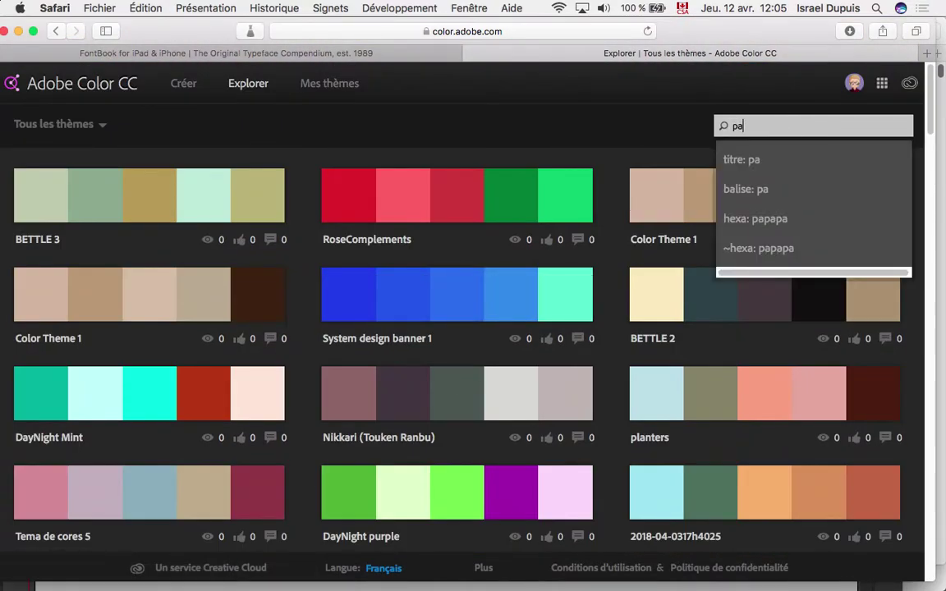
key(BackSpace)
text(rty)
key(Return)
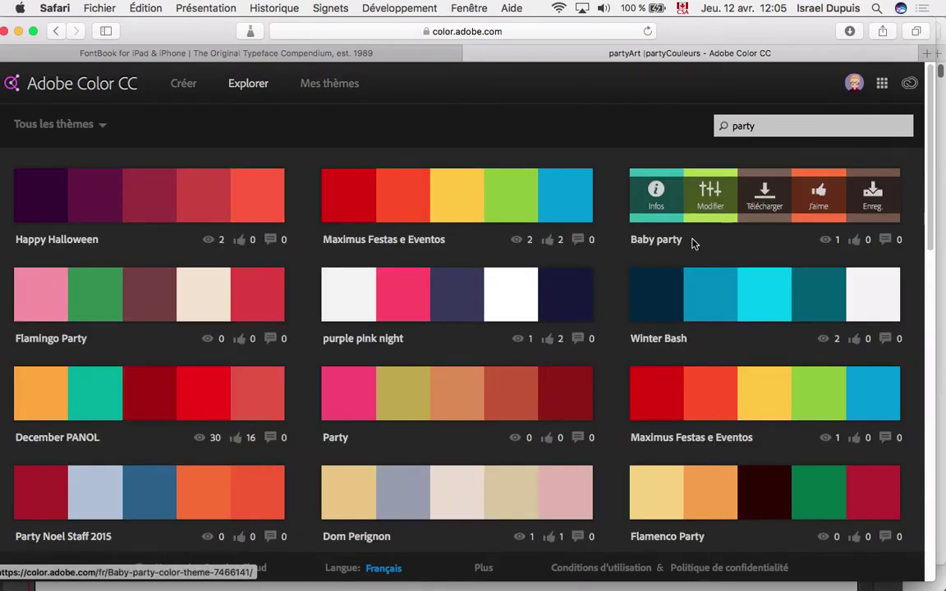
scroll(692, 246, down, 10)
mouse_move(682, 206)
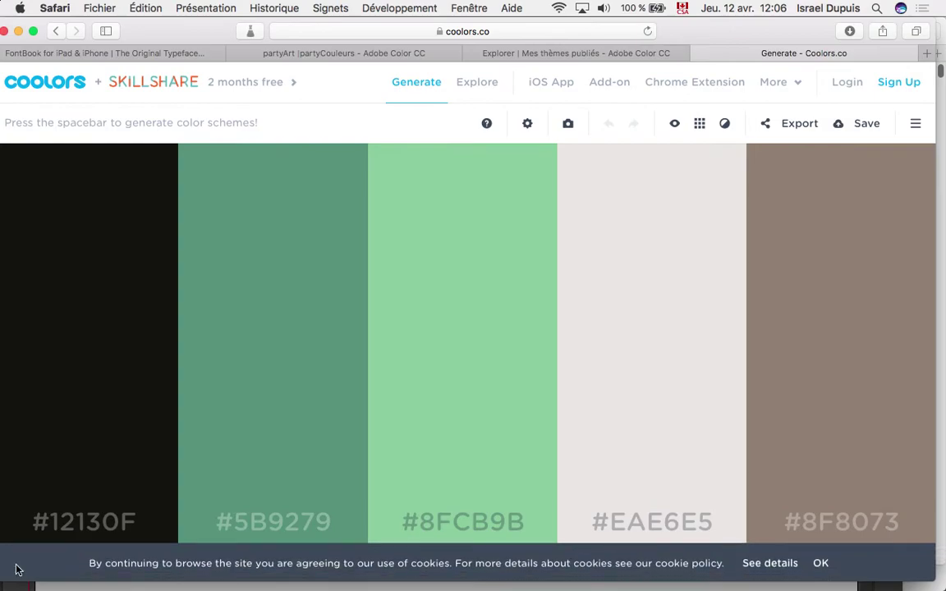
Step: On Coolors, generate successive random colour schemes until reaching the palette E09F7D, EF5D60, EC4067, A01A7D and 311847
mouse_move(230, 495)
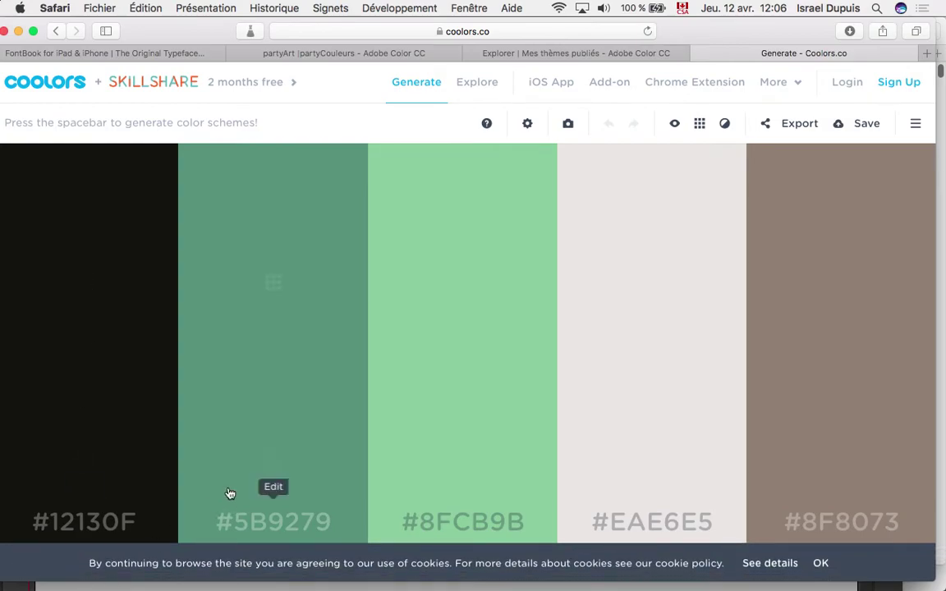
key(space)
key(space)
key(space)
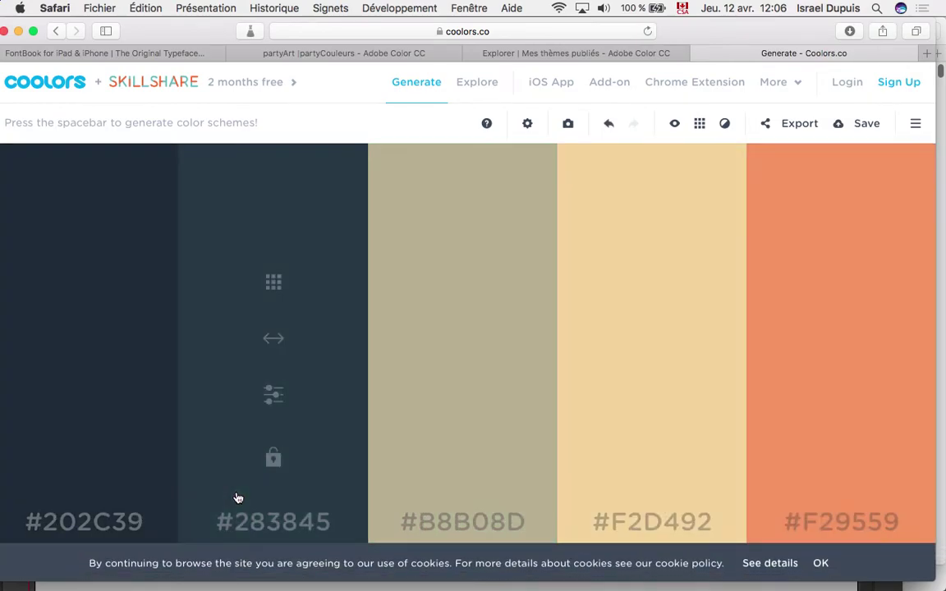
key(space)
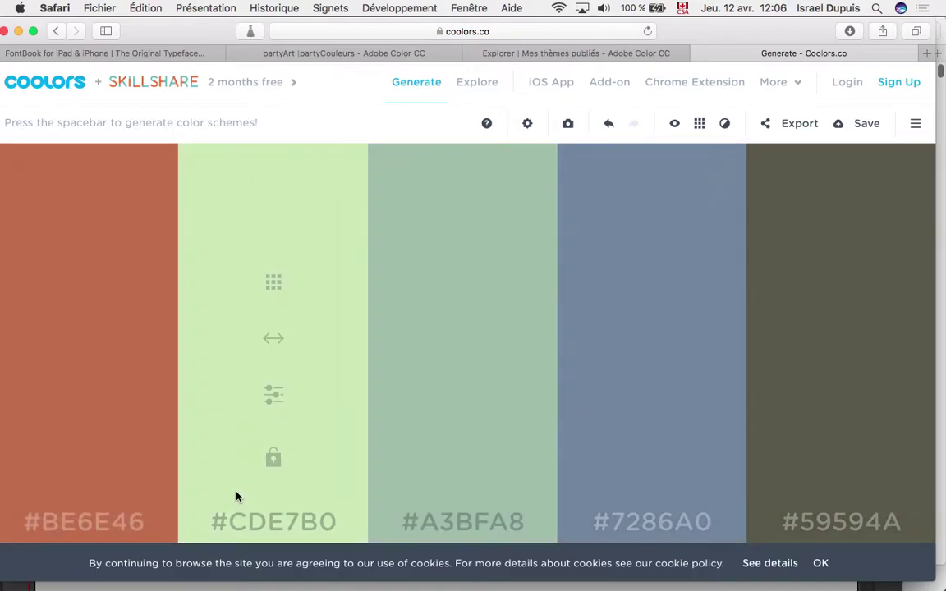
key(space)
key(space)
key(space)
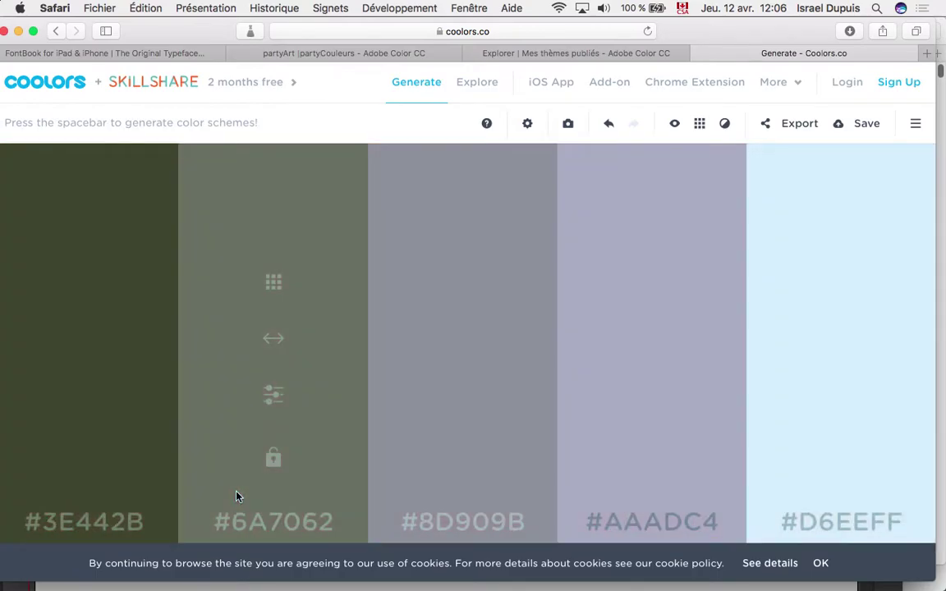
key(space)
key(space)
key(space)
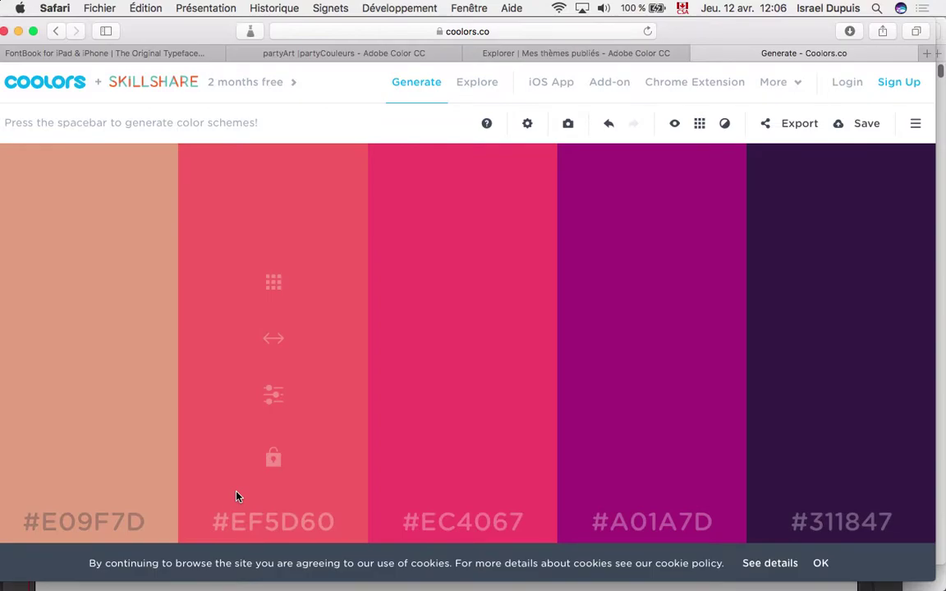
Step: Change the first colour E09F7D to its lighter shade EBC1AC, raise its saturation to 55 and shift its hue
click(95, 528)
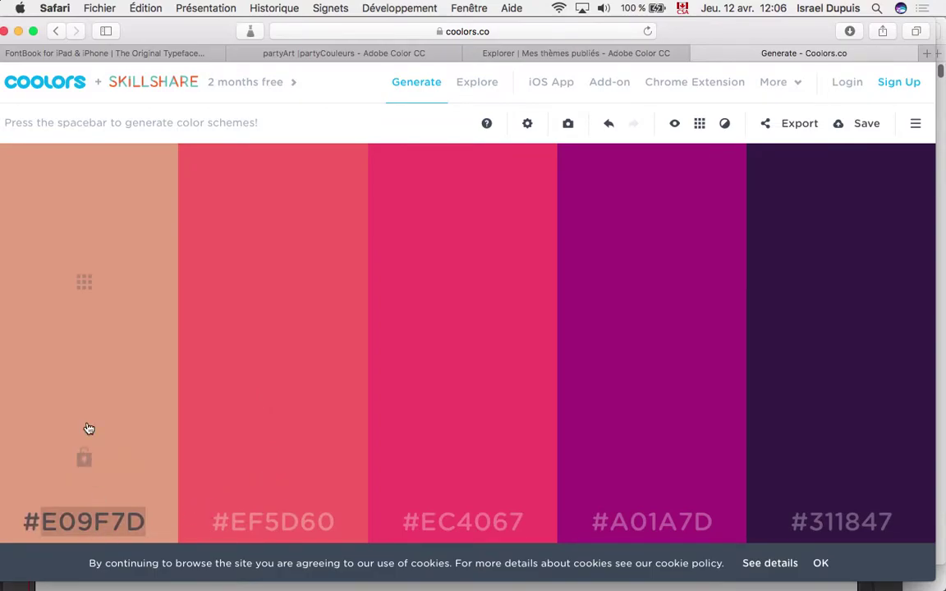
click(85, 287)
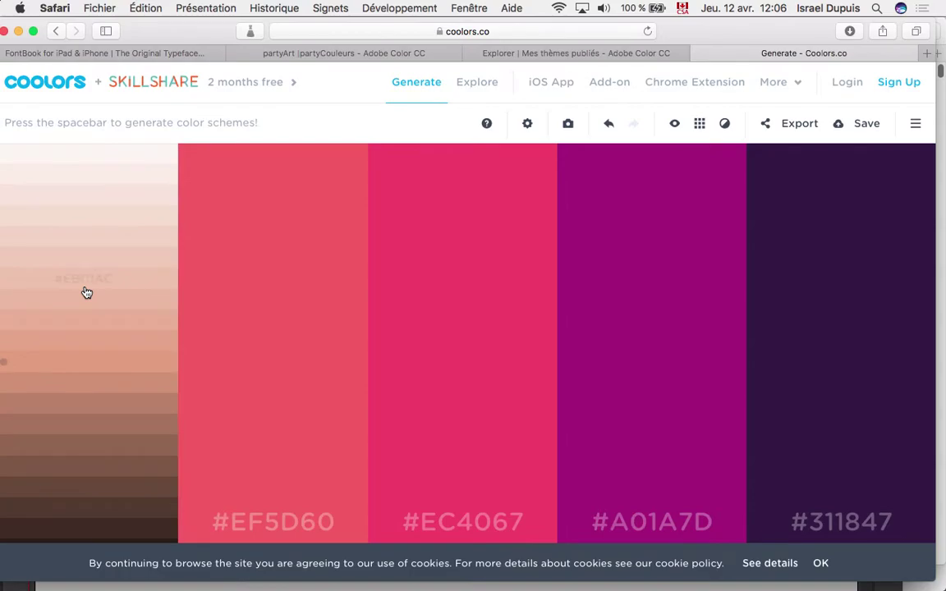
click(86, 292)
click(84, 397)
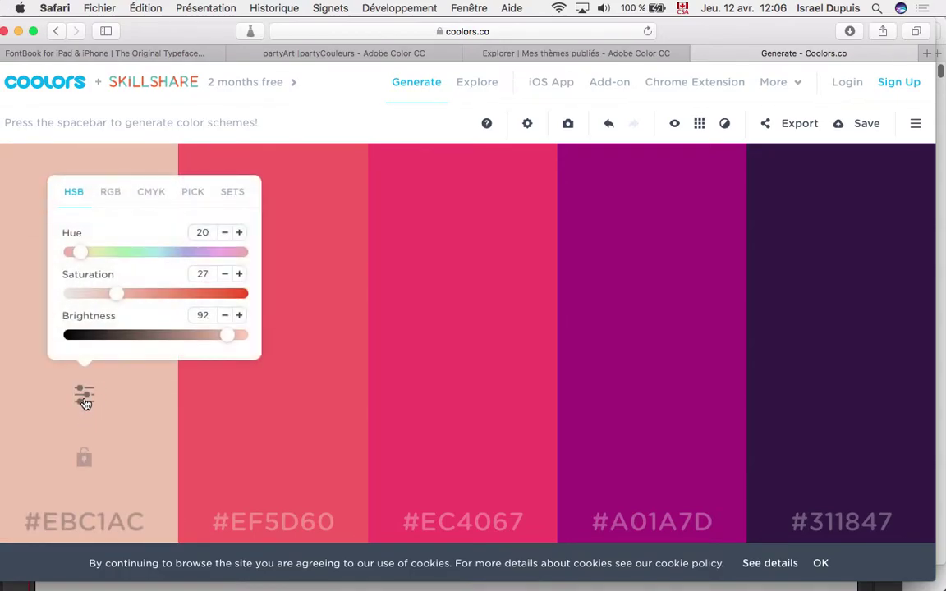
drag(114, 294, 166, 294)
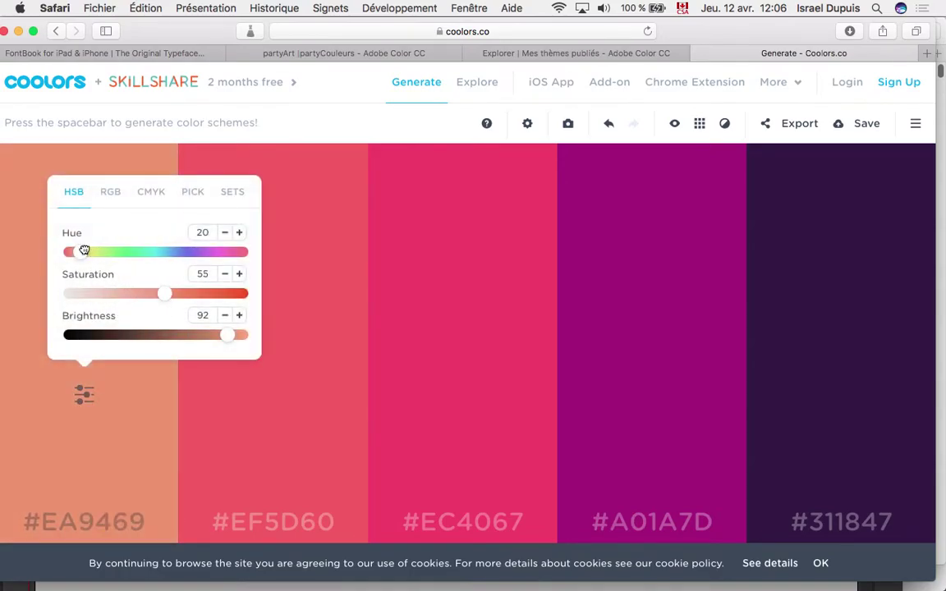
drag(84, 251, 99, 252)
Step: Generate a new scheme, shift the first colour's hue to obtain purple 770877, and lock that colour
key(space)
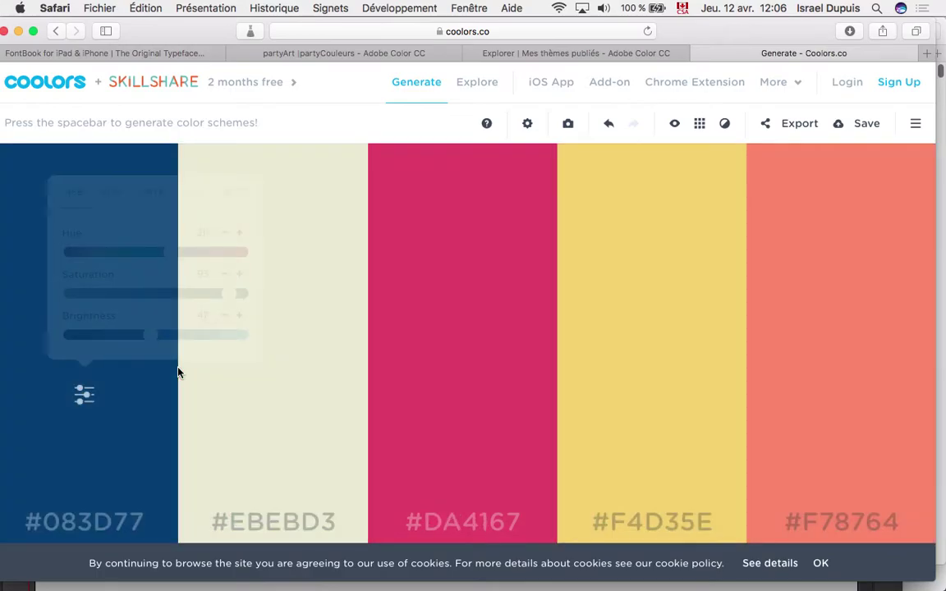
click(84, 395)
drag(170, 253, 216, 257)
click(85, 458)
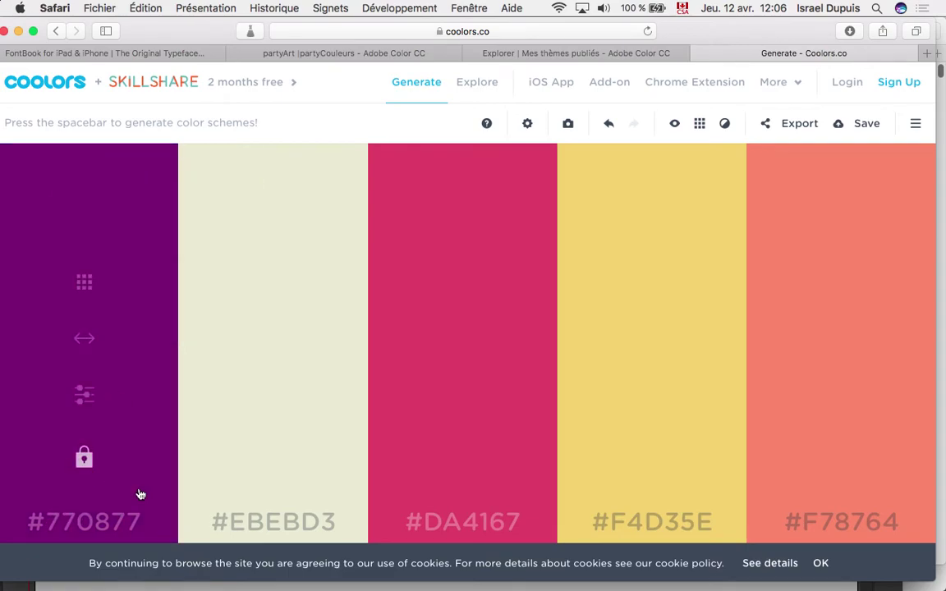
Step: Regenerate the unlocked colours around 770877, and set the second colour's saturation to 38 and brightness to 68
key(space)
key(space)
key(space)
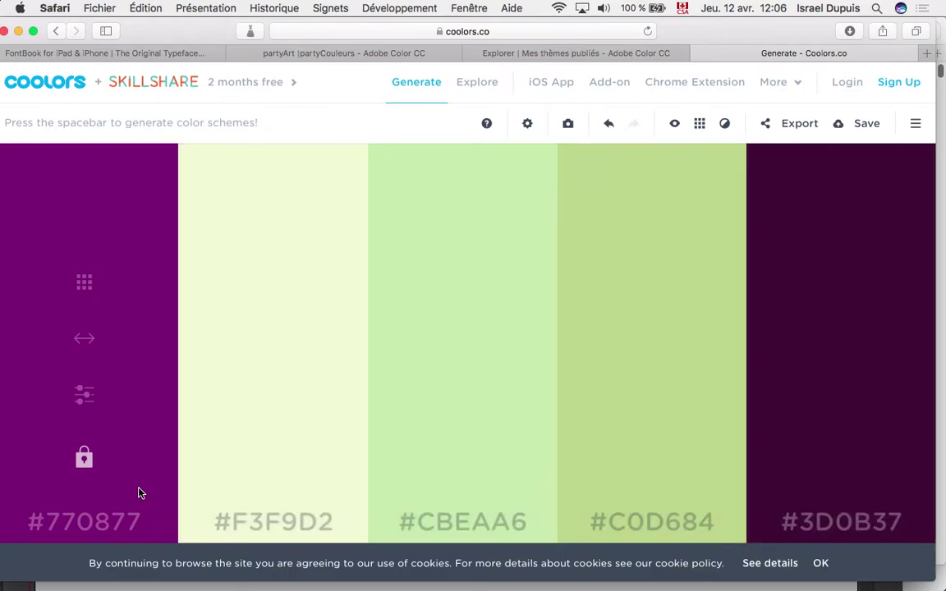
click(273, 396)
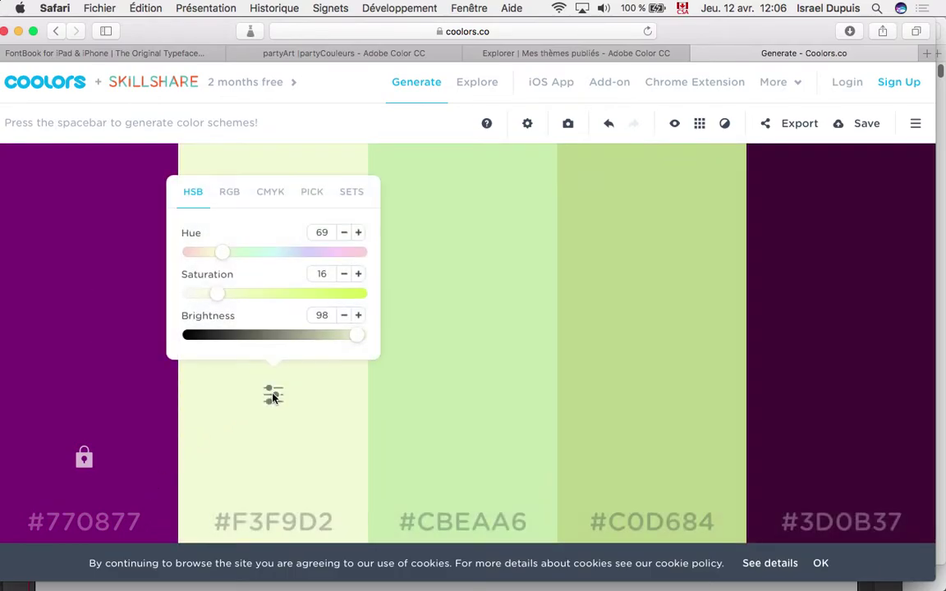
drag(218, 294, 255, 297)
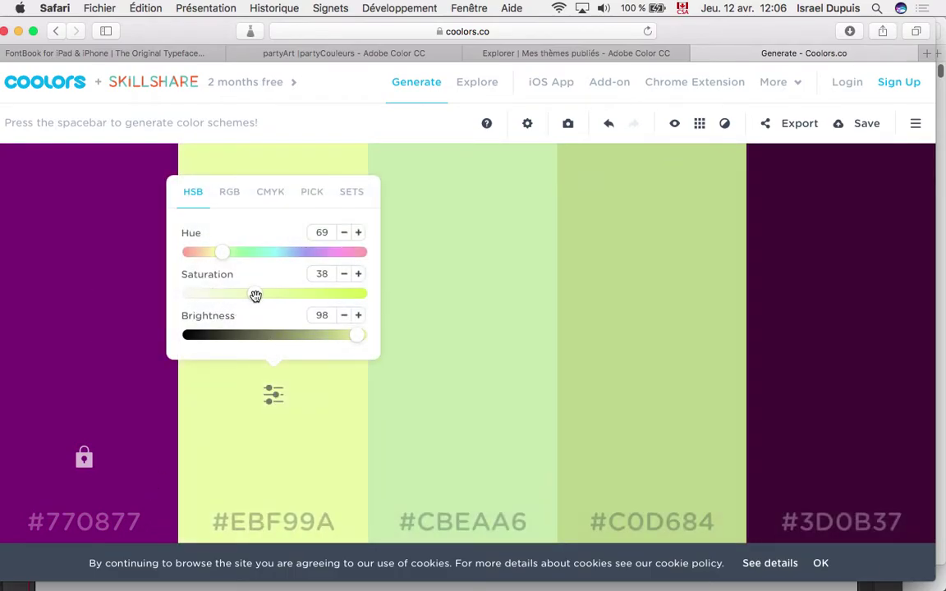
drag(352, 335, 312, 344)
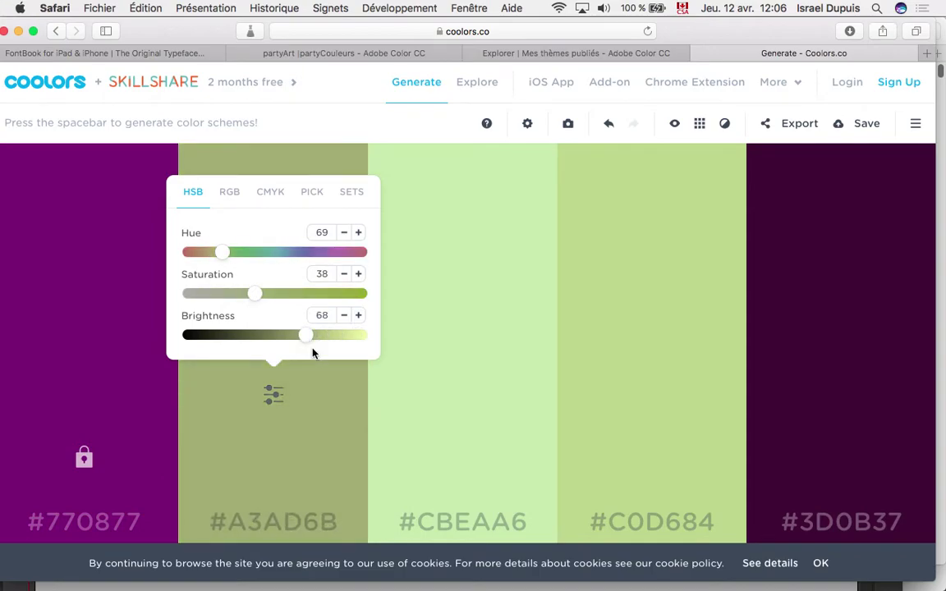
Step: Generate more schemes until the second colour is F9DBBD, and lock that colour
key(space)
key(space)
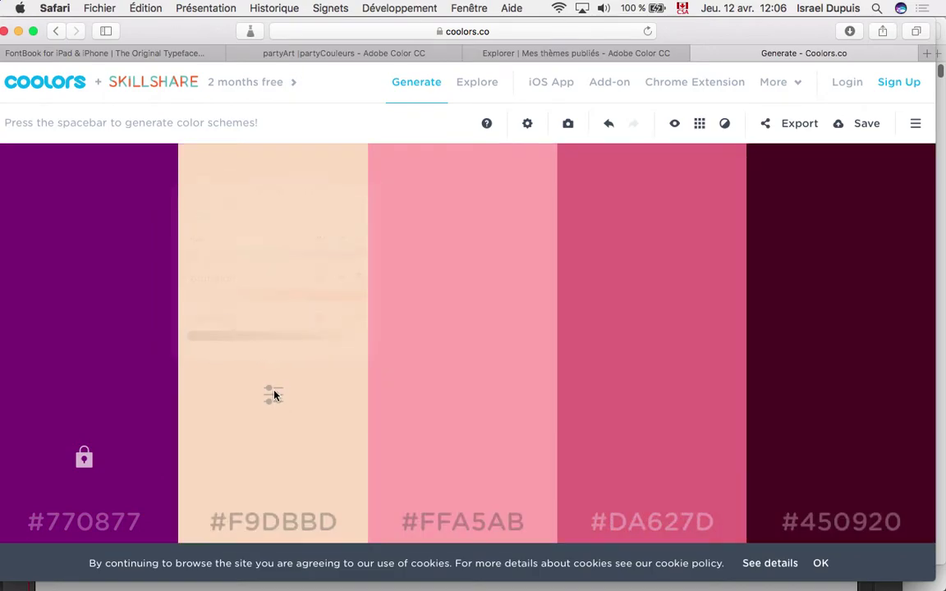
click(277, 449)
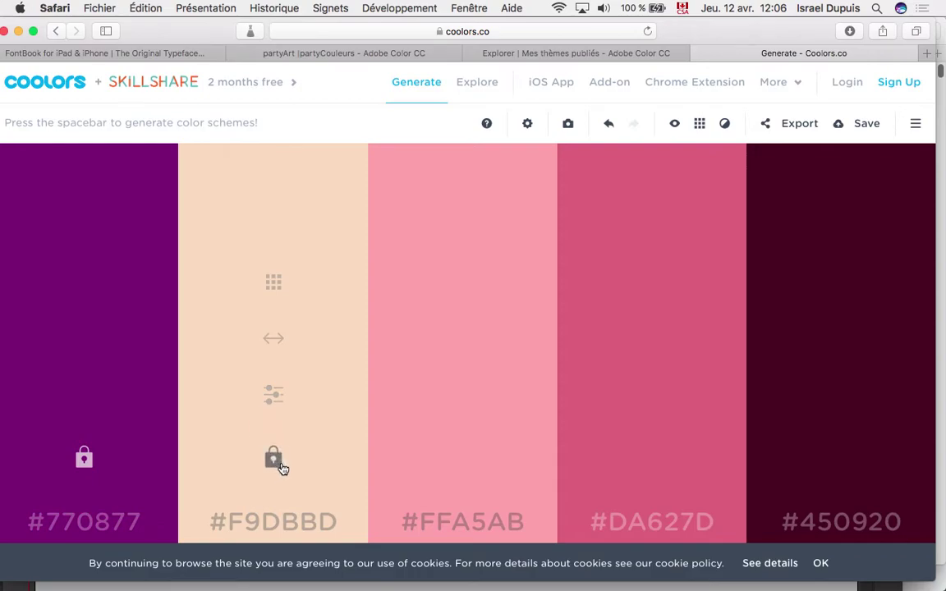
Step: Regenerate the three unlocked colours until reaching F3E9DC, C08552 and 5E3023, and look over the palette's export formats
key(space)
key(space)
key(space)
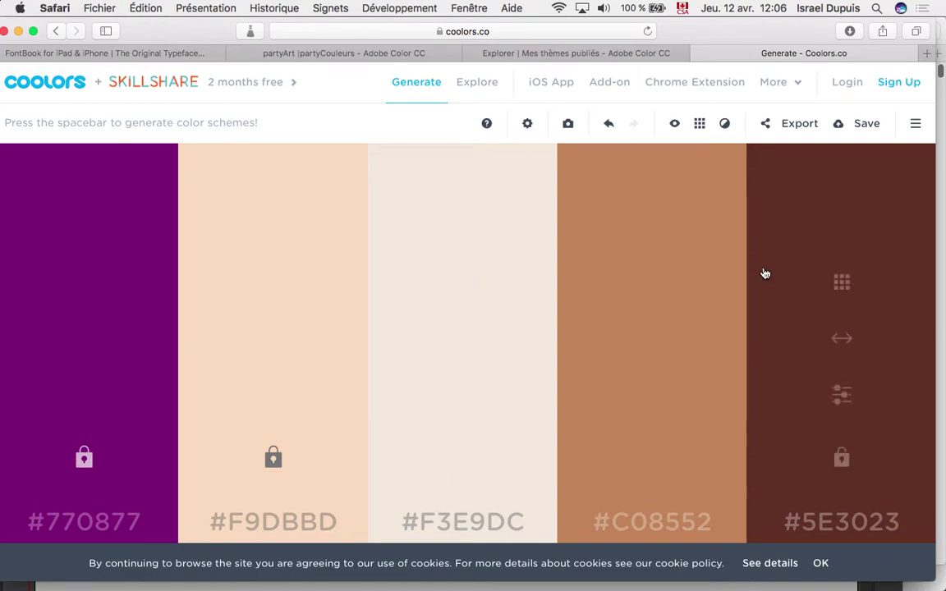
click(791, 127)
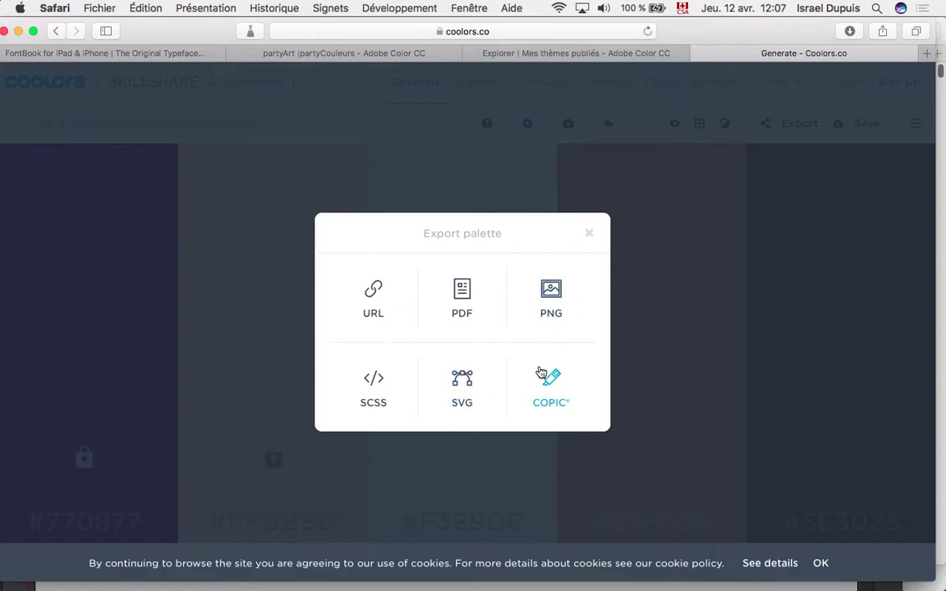
click(590, 234)
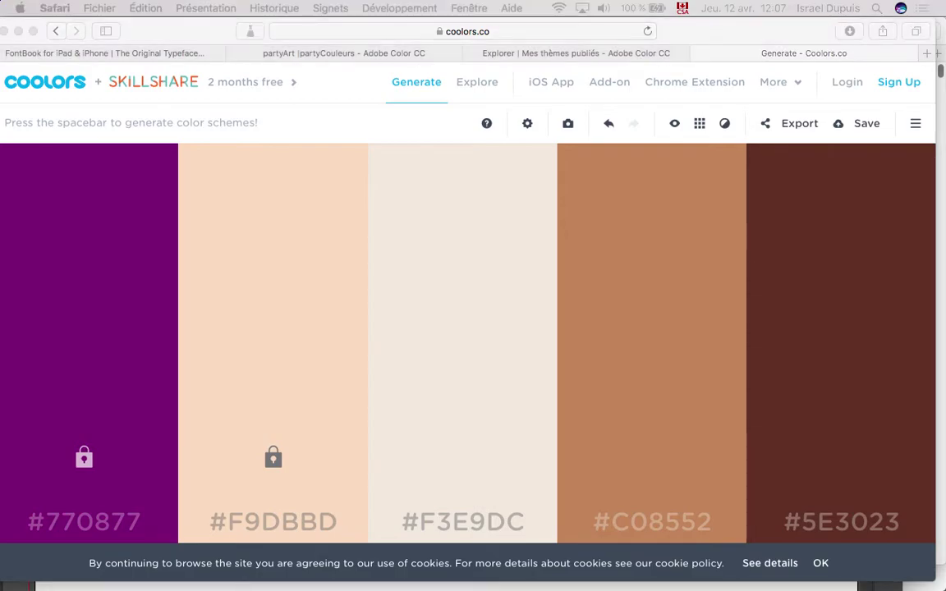
Step: Open fr.lipsum.com and look through its explanations of Lorem Ipsum as far as the text generator
key(Return)
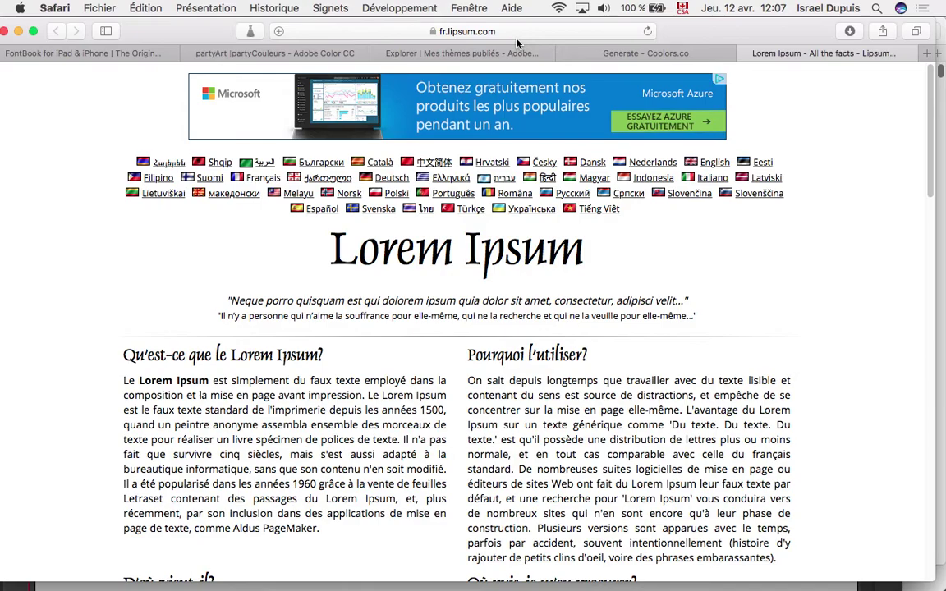
scroll(555, 272, down, 5)
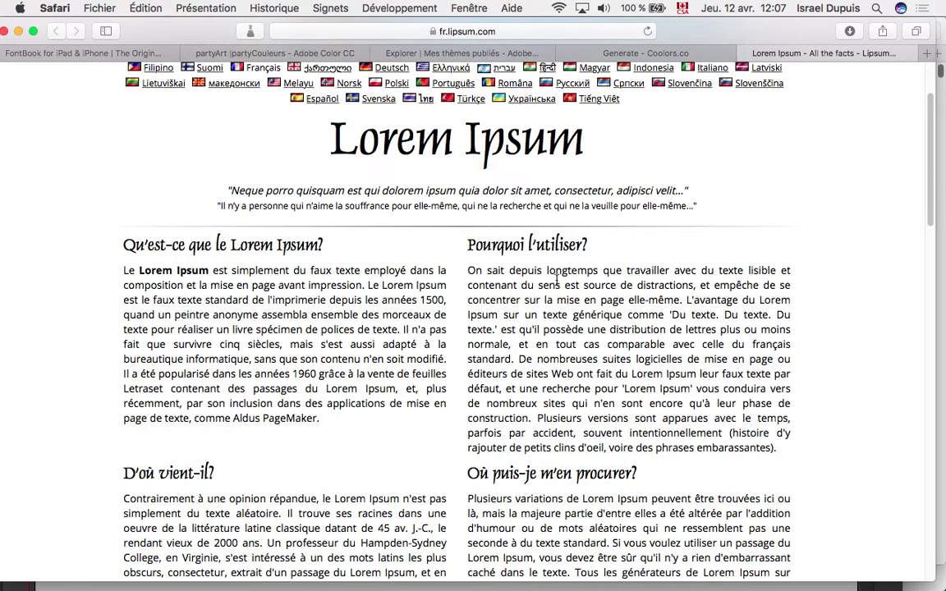
scroll(556, 278, up, 5)
scroll(556, 279, down, 12)
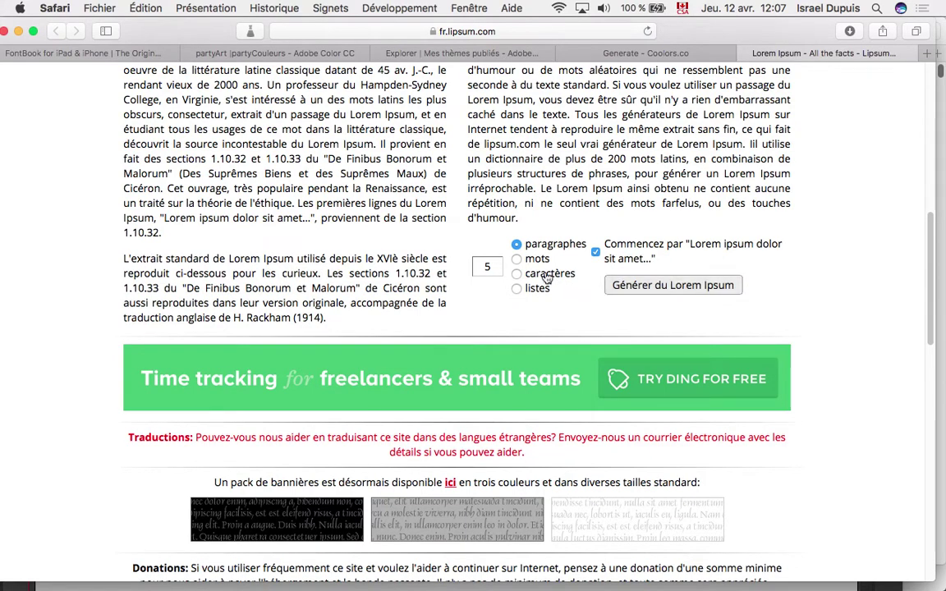
Step: Generate 10 paragraphs of Lorem Ipsum placeholder text, starting with "Lorem ipsum dolor sit amet..."
click(486, 266)
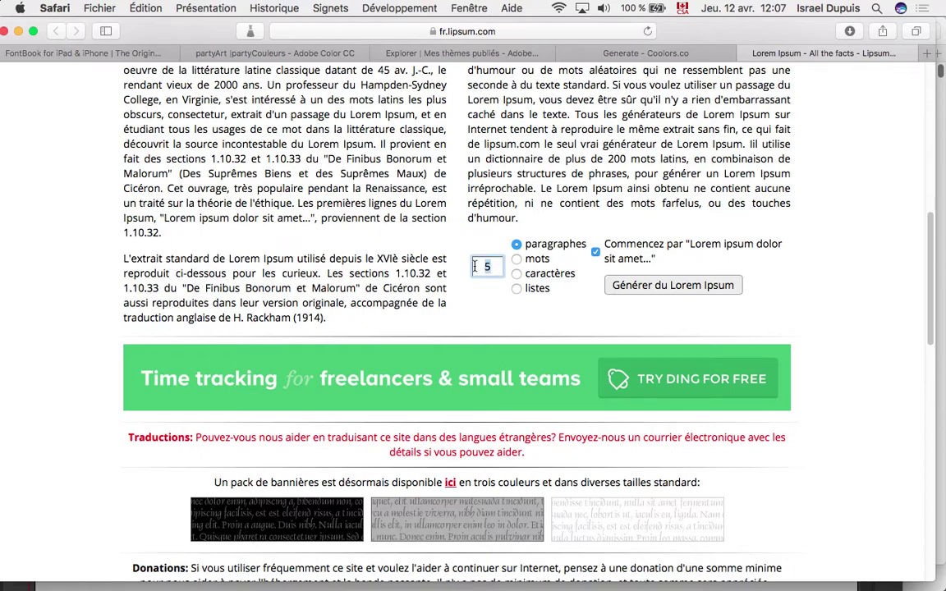
text(10)
click(682, 286)
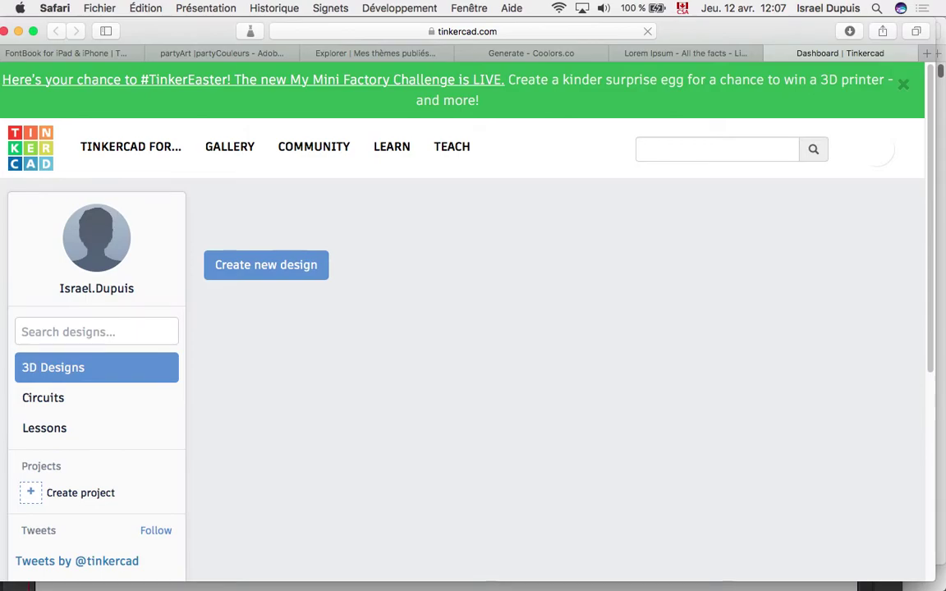
Step: Open the "etoile" 3D design from the Tinkercad dashboard for editing
mouse_move(263, 362)
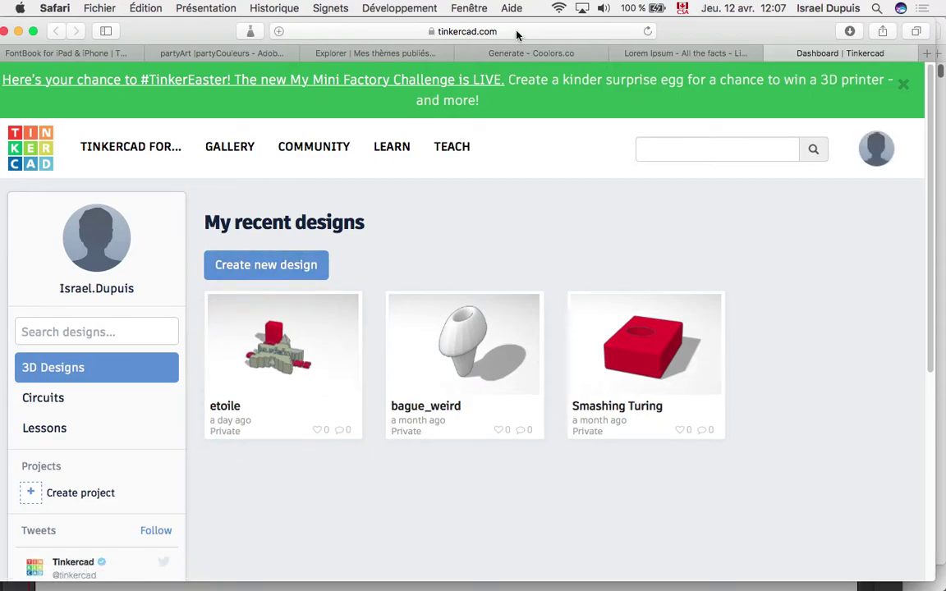
click(286, 358)
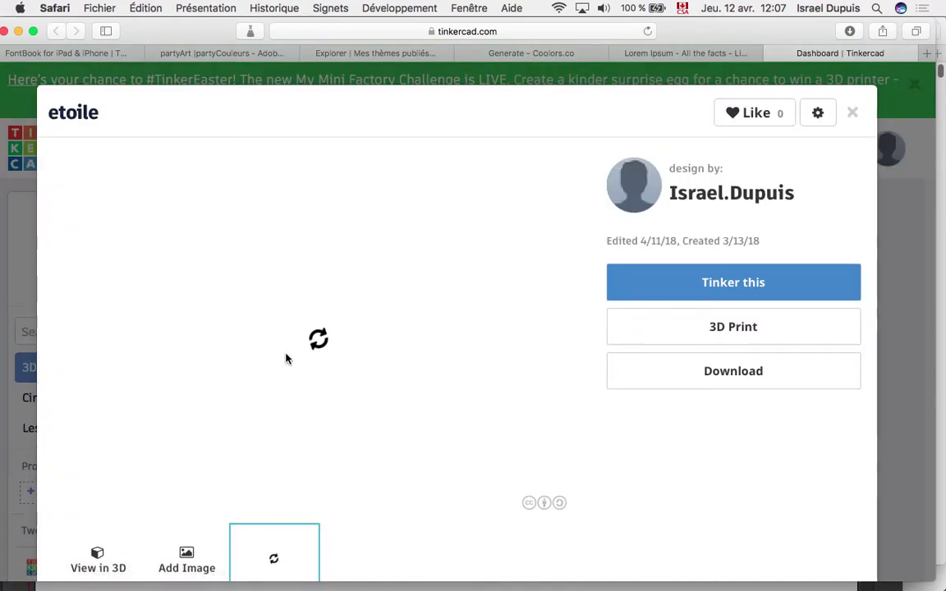
click(785, 278)
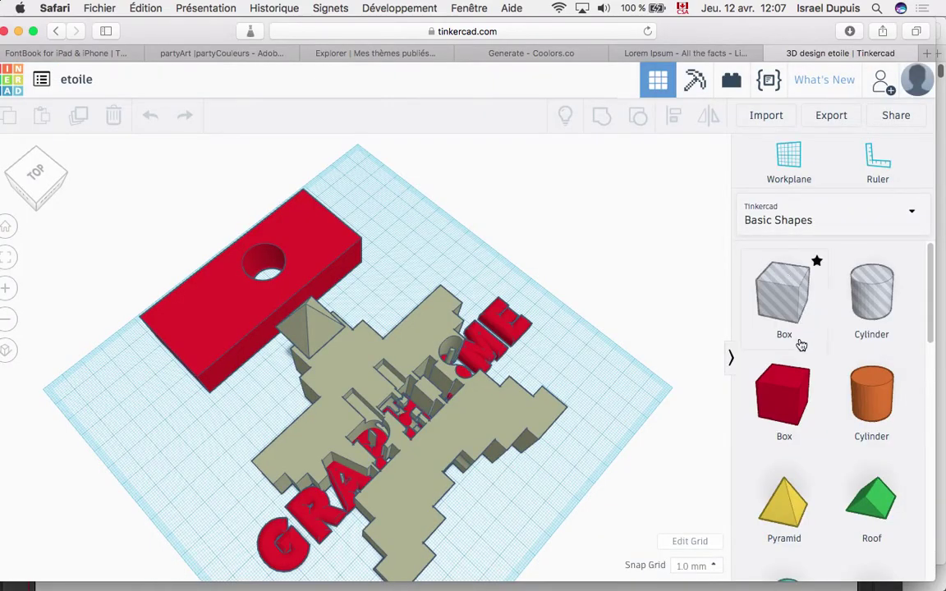
Step: Delete the red block with the round hole and place a new solid red box at the workplane's far corner
click(297, 235)
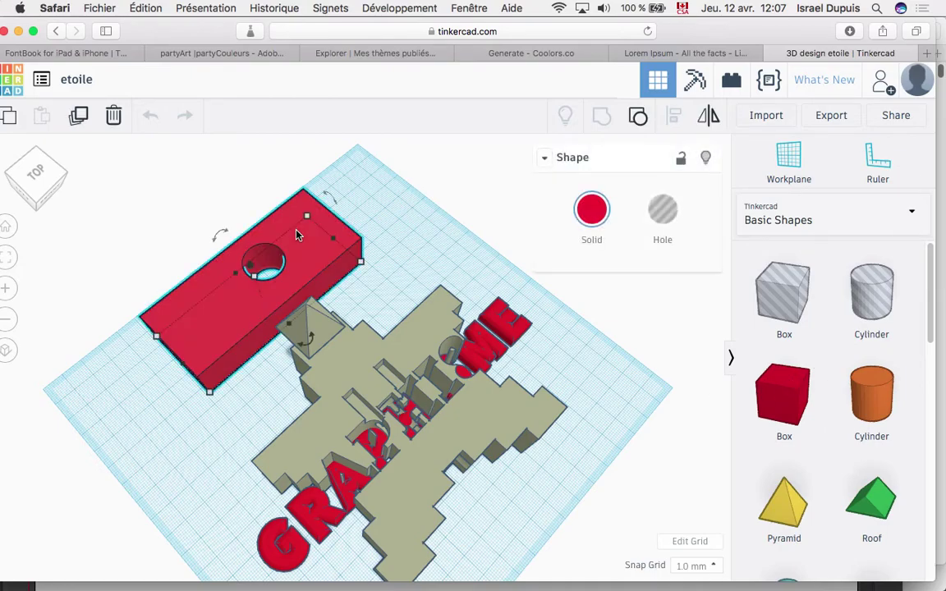
key(Delete)
drag(762, 400, 358, 213)
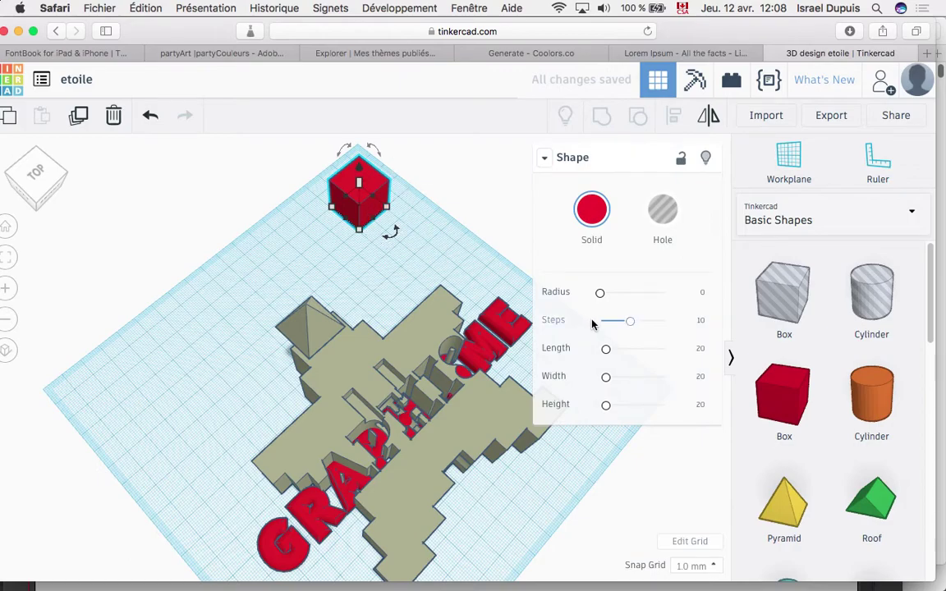
Step: Set the new box's radius to 2.87, length to 49.5 and width to 88.56, and move it beside the star shape
mouse_move(600, 293)
mouse_down()
mouse_move(626, 296)
mouse_move(608, 294)
mouse_up()
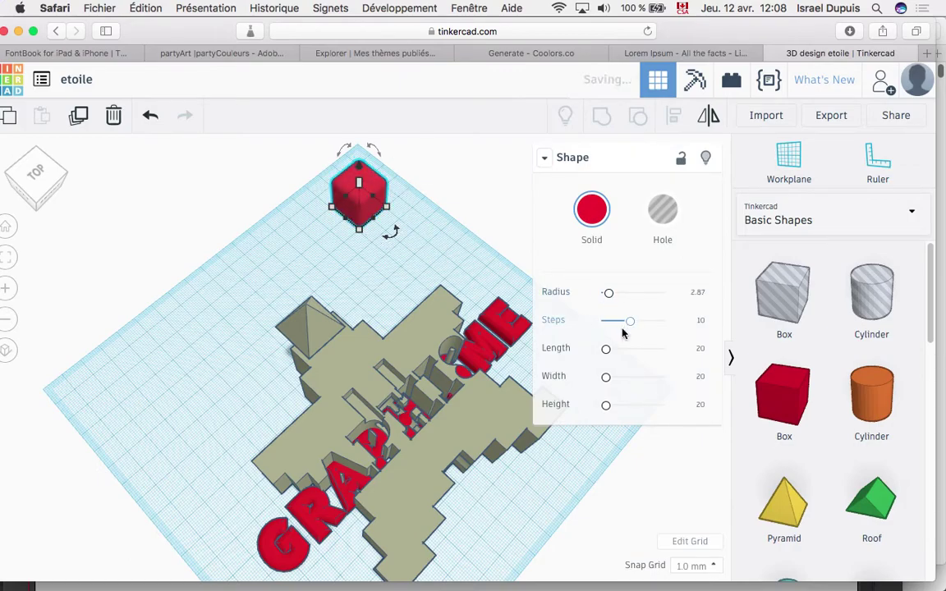
drag(607, 349, 627, 377)
drag(408, 223, 228, 354)
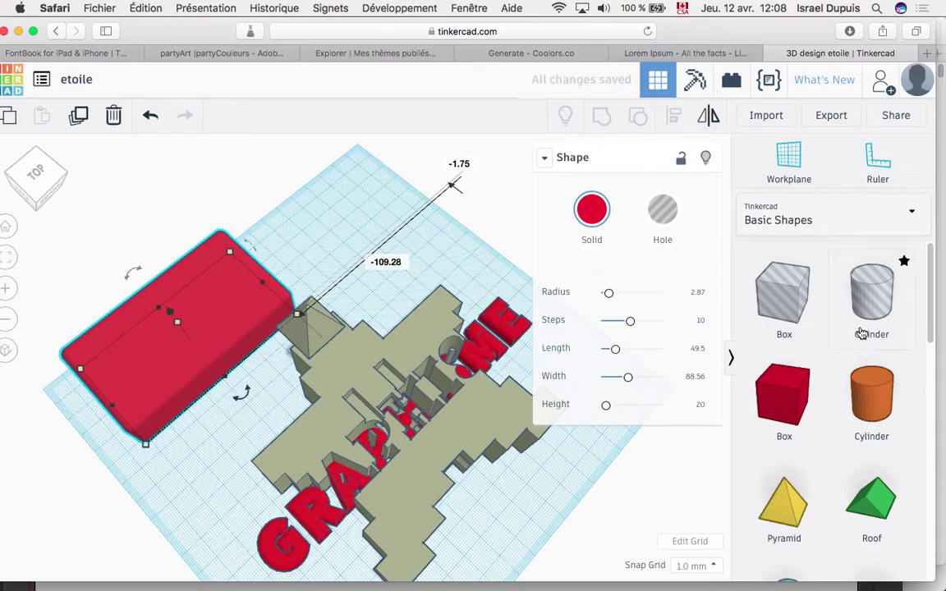
click(346, 225)
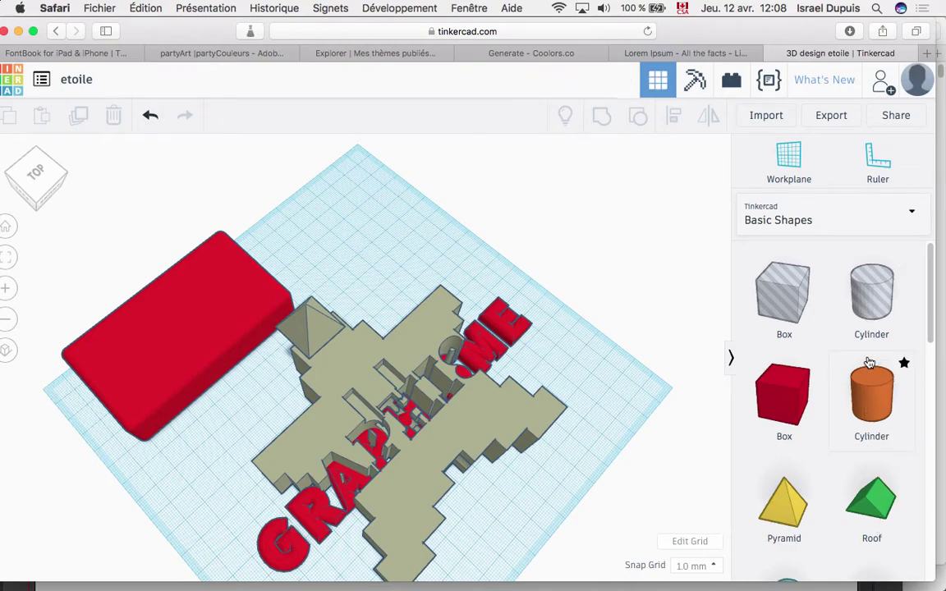
Step: Place a cylinder hole over the red box's far corner and group the two shapes to cut it out
drag(871, 295, 244, 289)
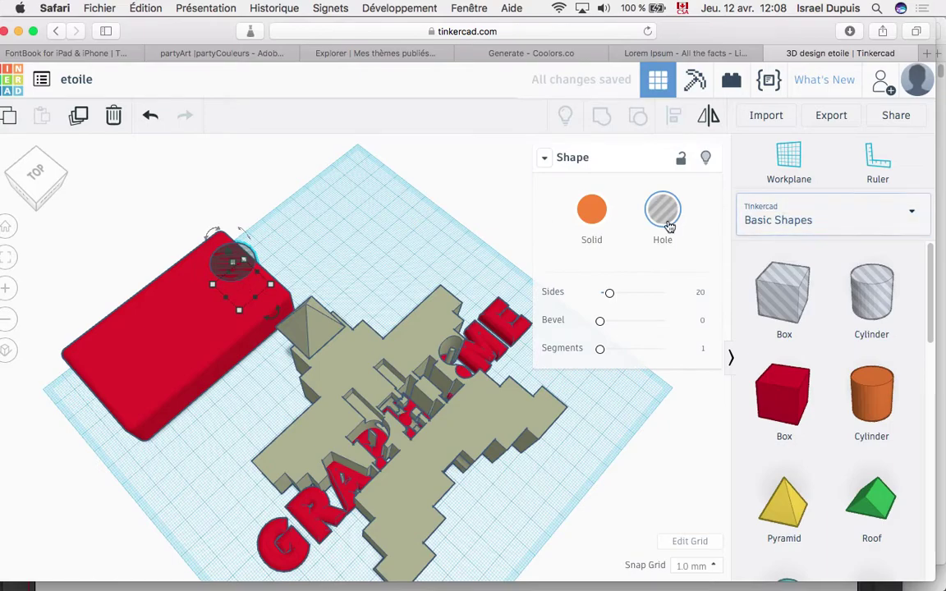
drag(285, 201, 186, 308)
key(ctrl+g)
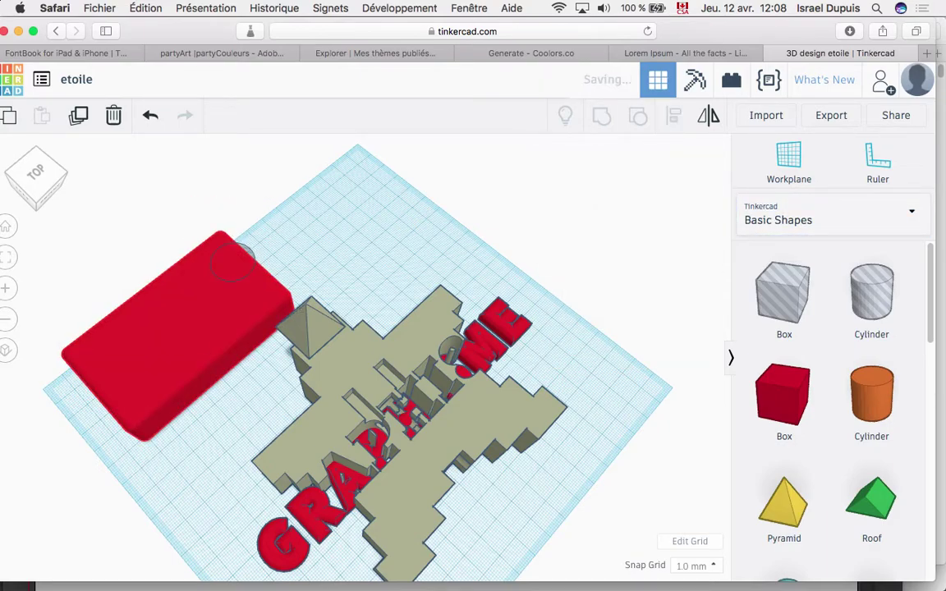
click(310, 248)
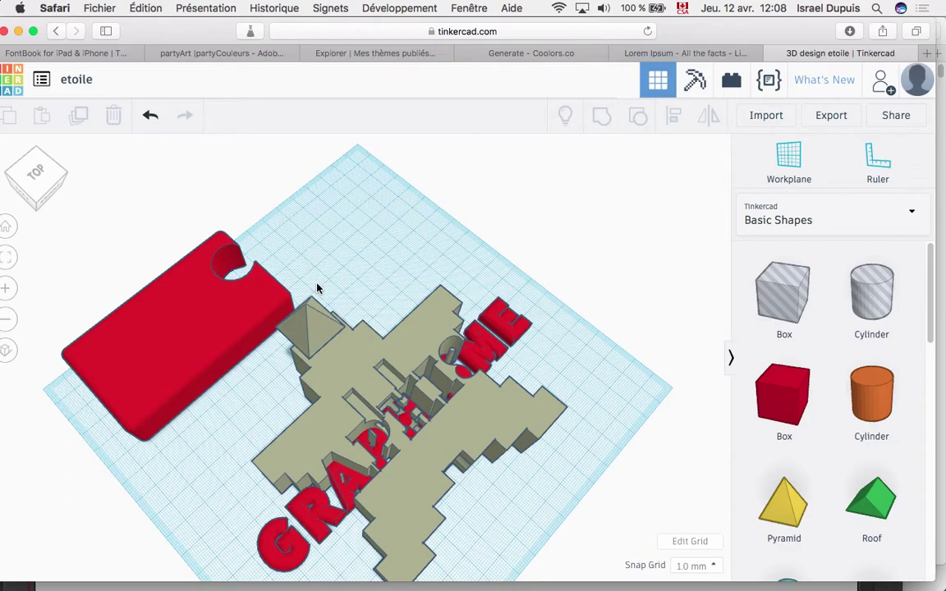
Step: Look over the design's export options for download and for 3D printing, without exporting
click(827, 116)
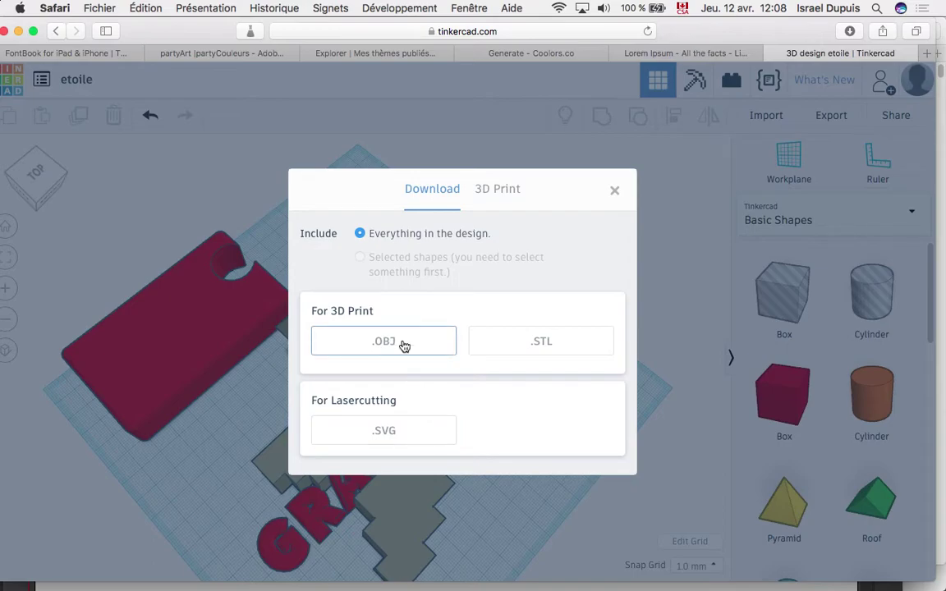
click(497, 191)
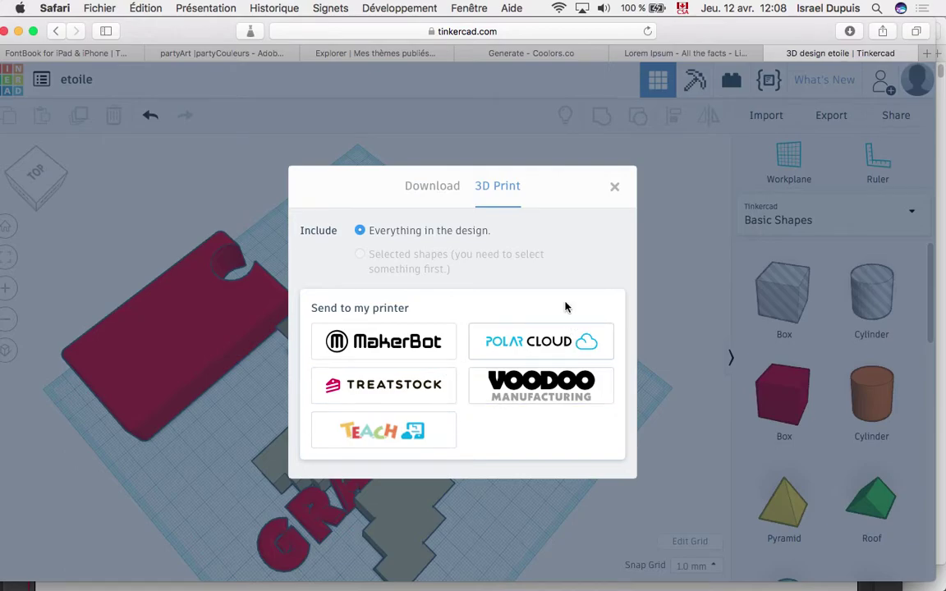
click(612, 188)
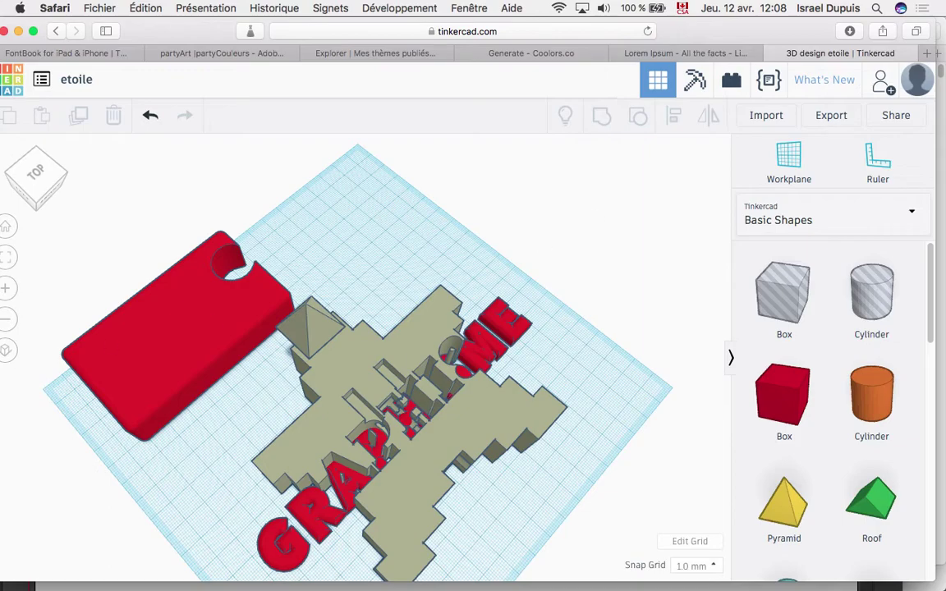
Step: Go to autodesk.com and look over the page listing all Autodesk products
click(517, 33)
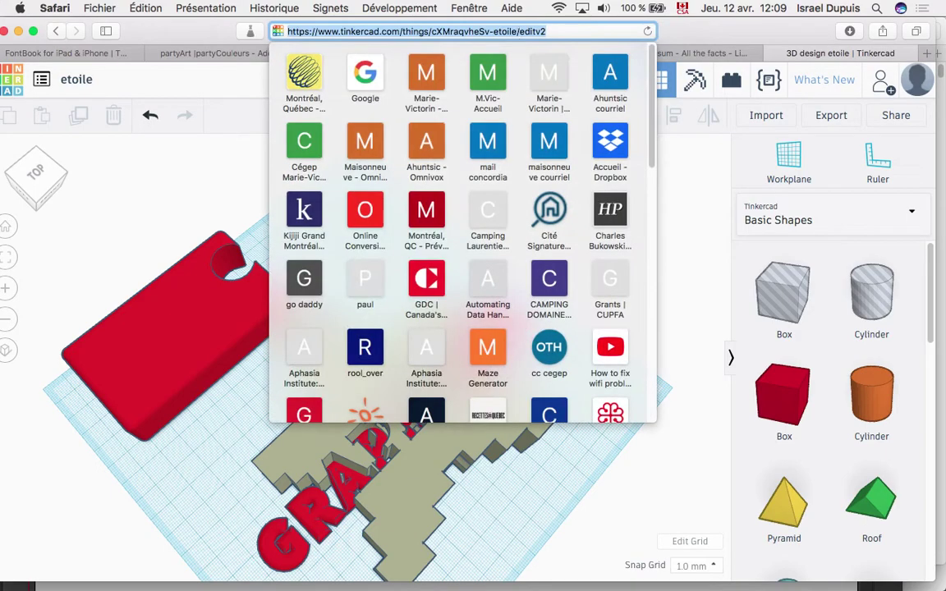
text(autodesk.com)
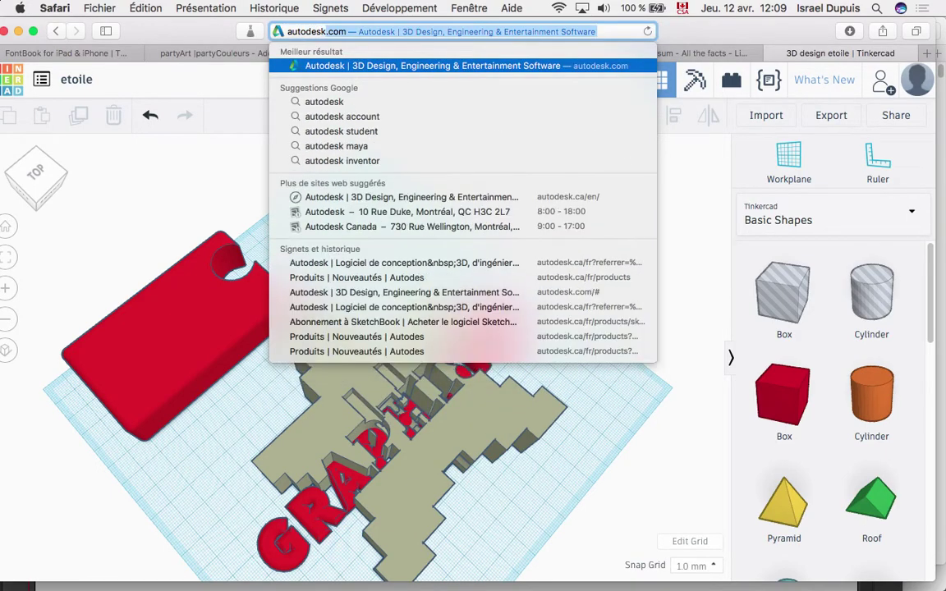
key(Return)
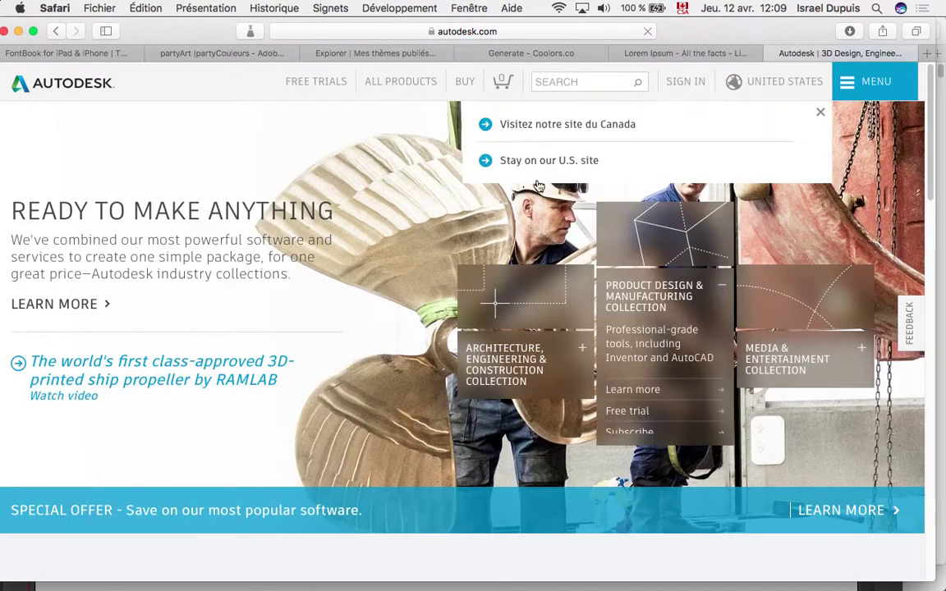
click(702, 86)
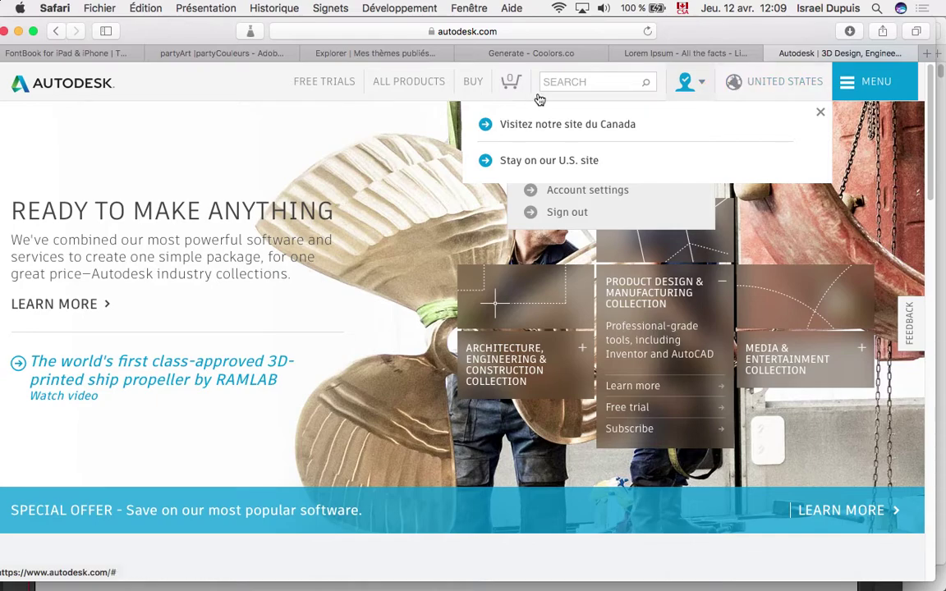
click(415, 99)
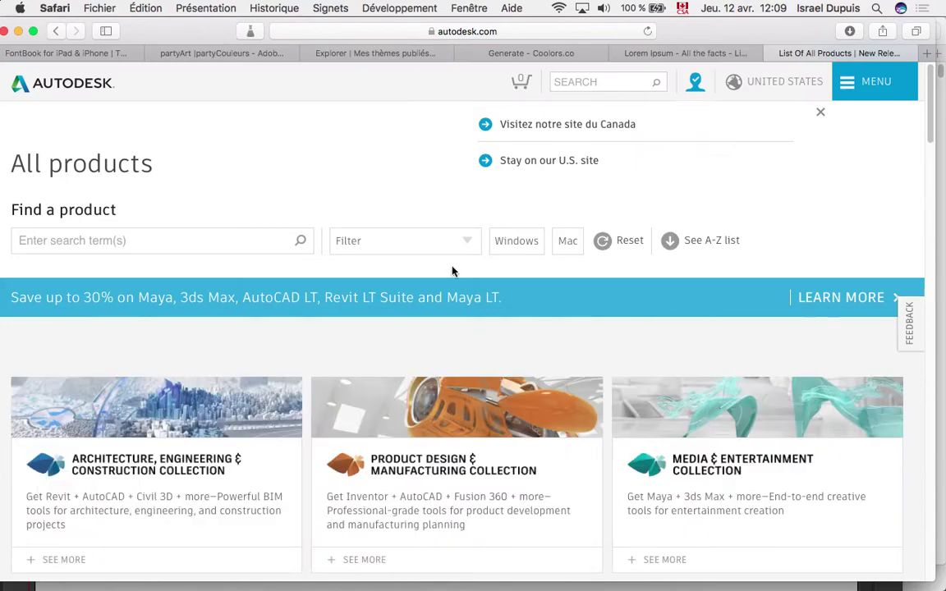
scroll(451, 271, down, 5)
scroll(451, 272, up, 5)
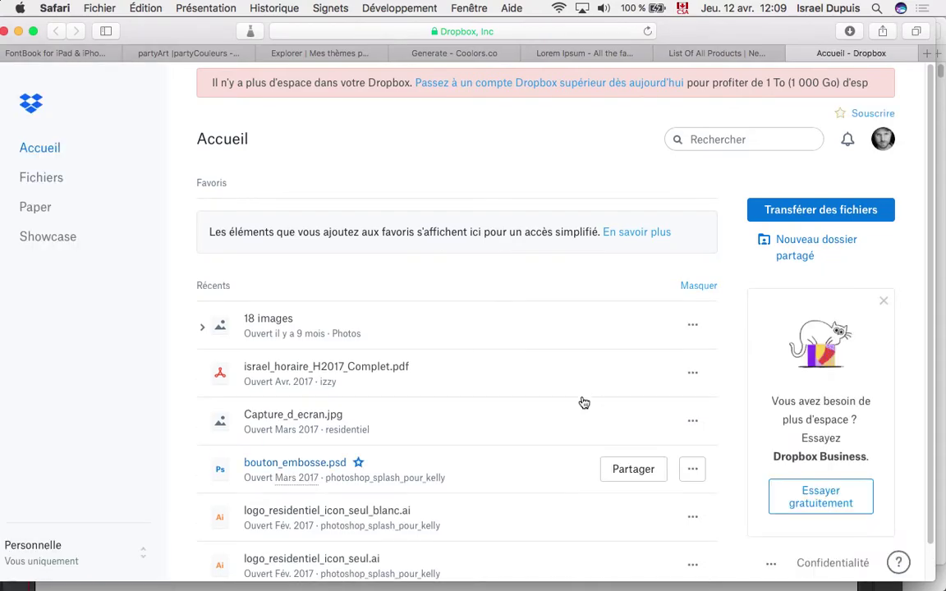
Step: Look over Dropbox's web address and recent files, and view the sharing options of Capture_d_ecran.jpg without sharing it
scroll(703, 264, down, 1)
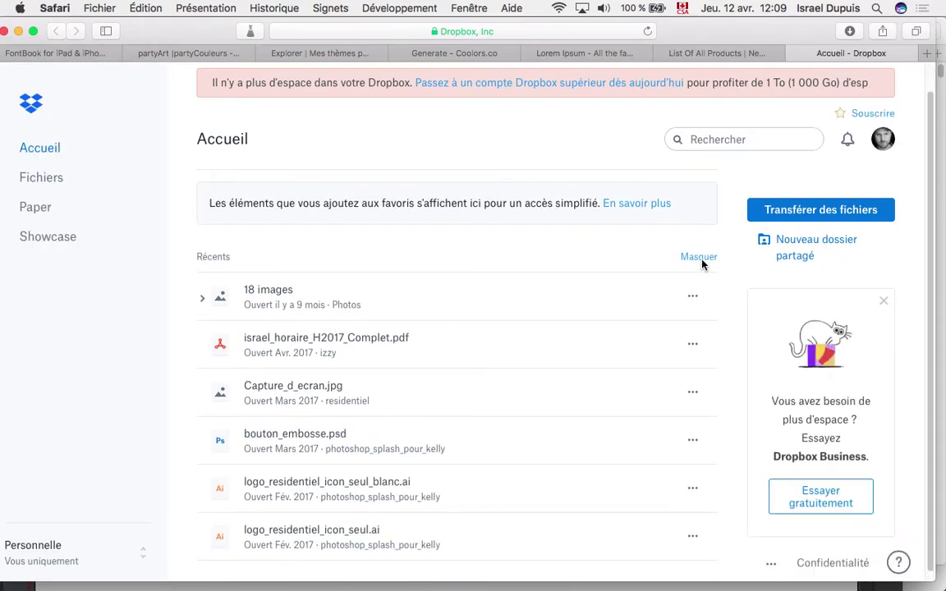
click(539, 30)
click(539, 31)
text(https://www.d)
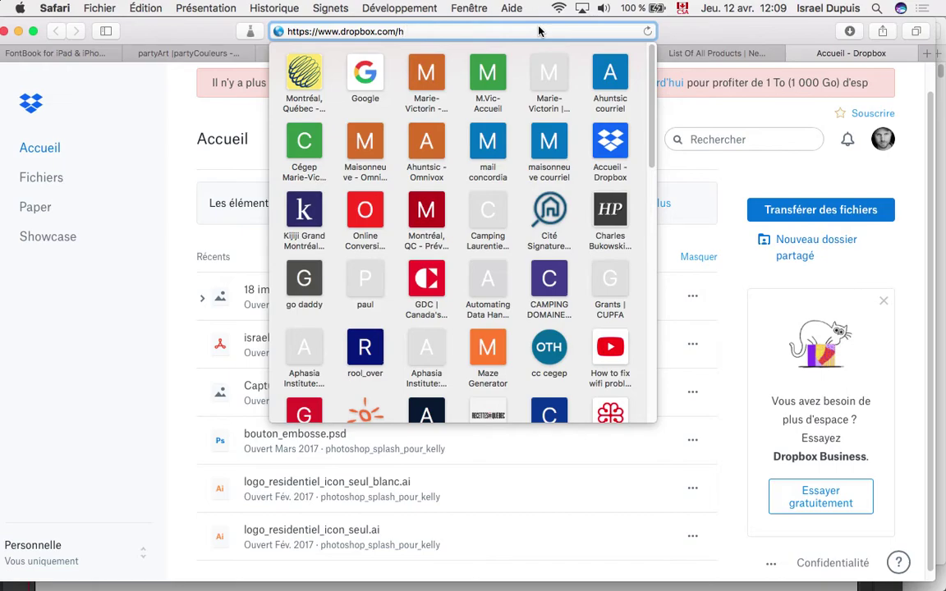
click(660, 257)
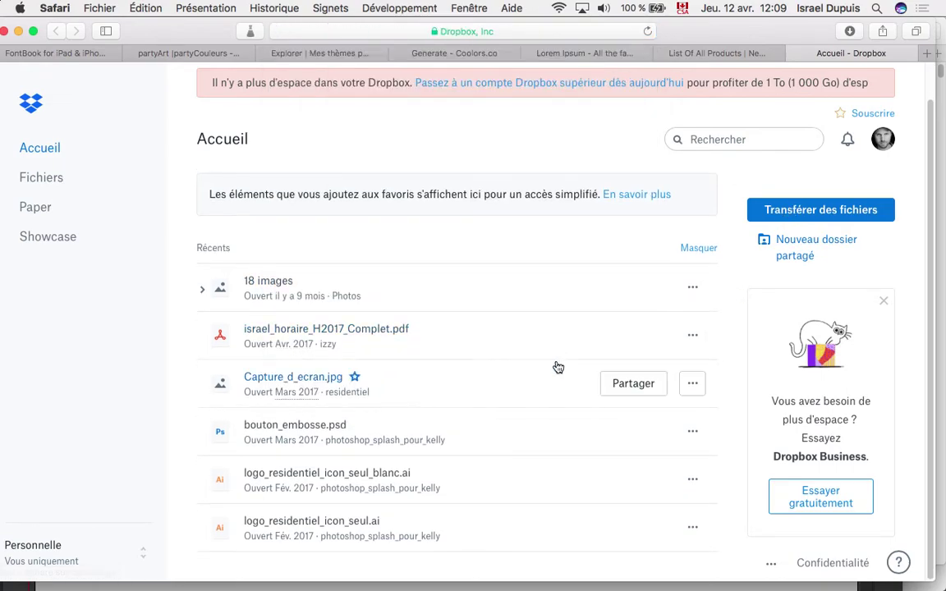
click(629, 388)
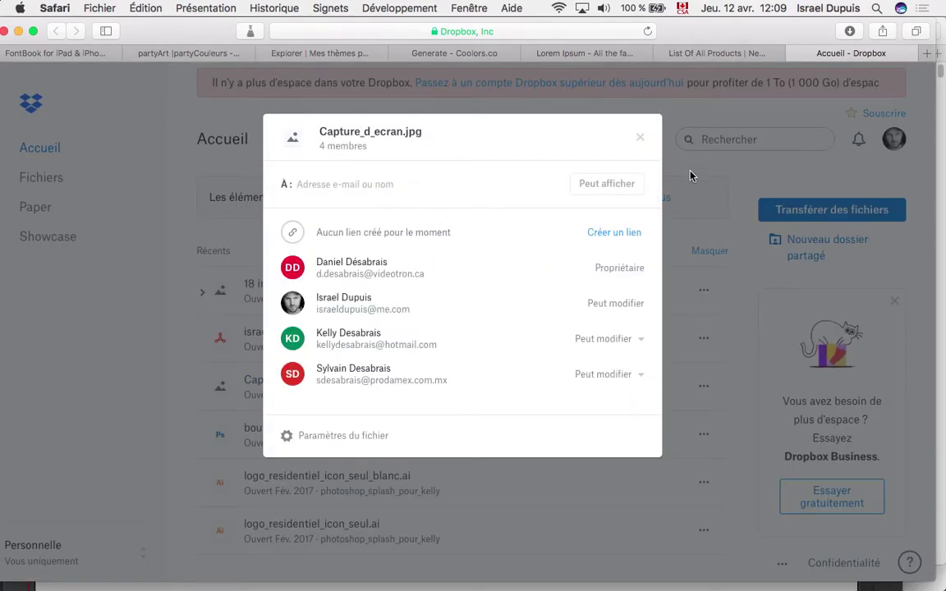
click(642, 139)
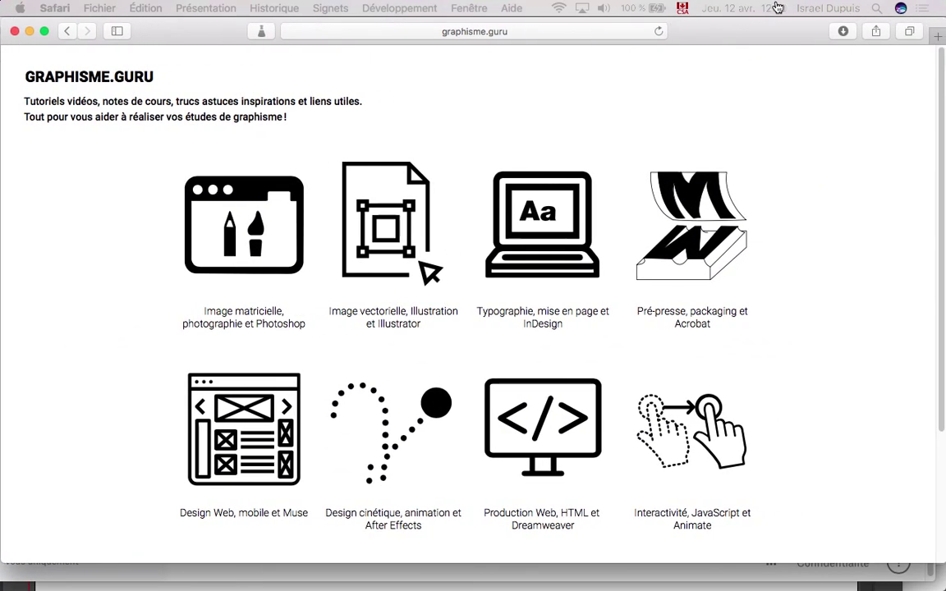
Step: Look over the graphic design topics on the graphisme.guru home page
scroll(762, 416, down, 2)
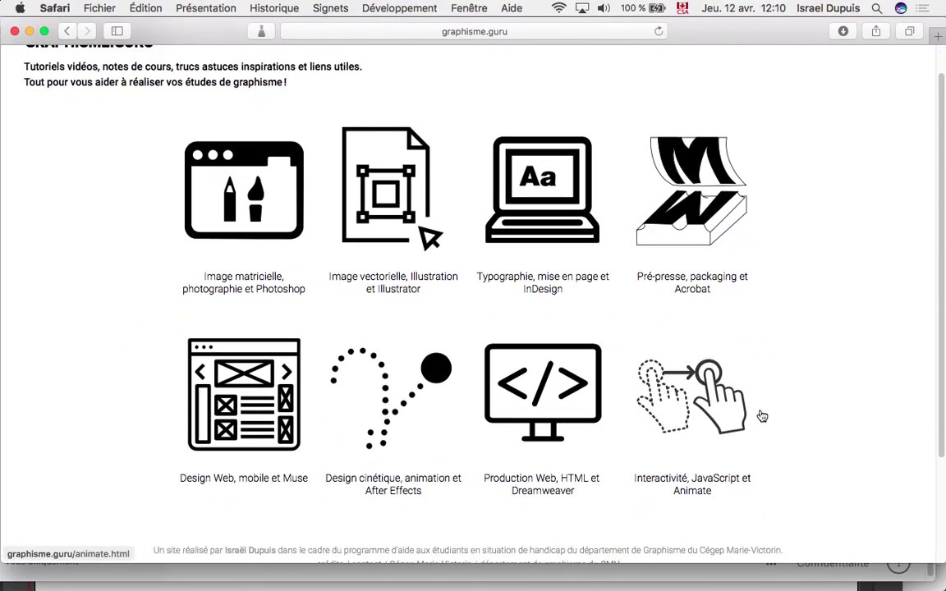
scroll(761, 416, down, 2)
scroll(762, 416, up, 3)
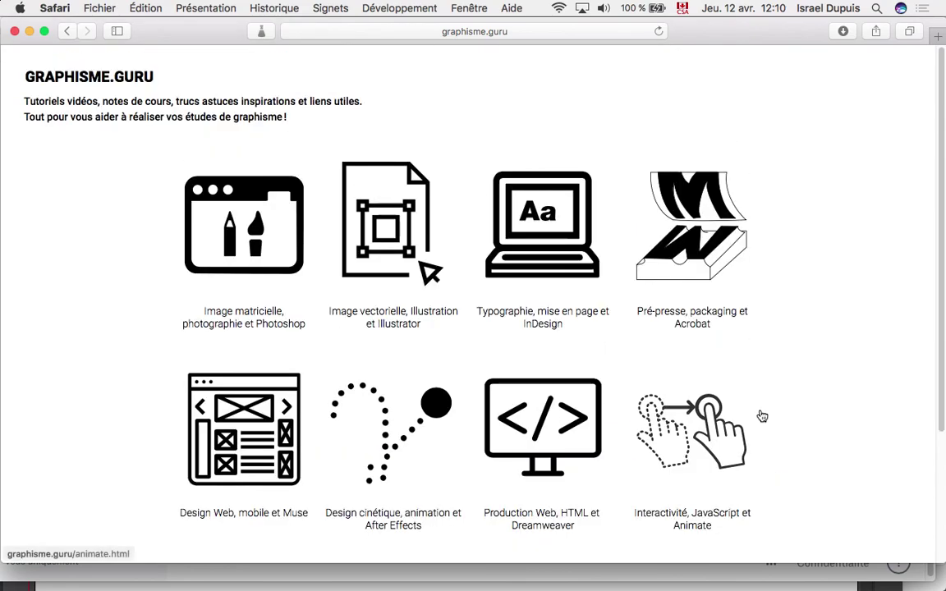